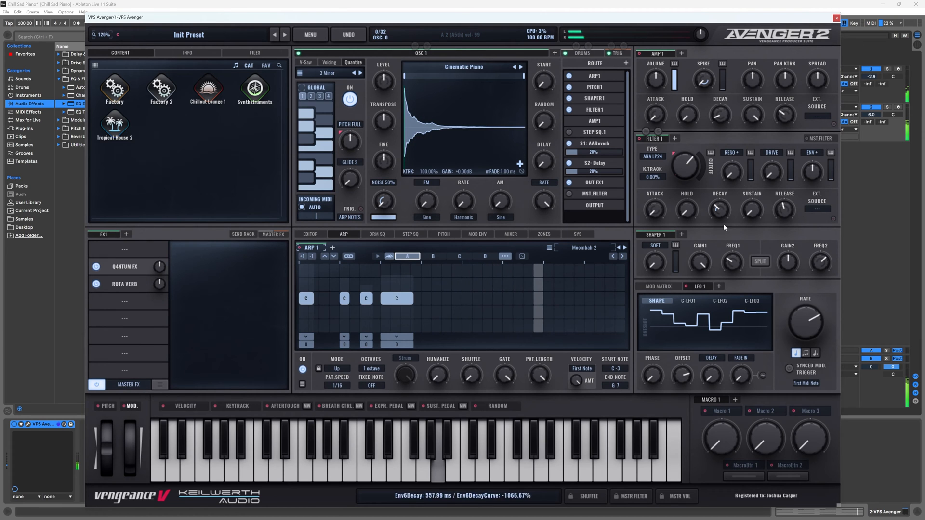
- Examine the Q4NTUM FX effect's Delay 1 and Master pages in the finished piano patch
click(120, 270)
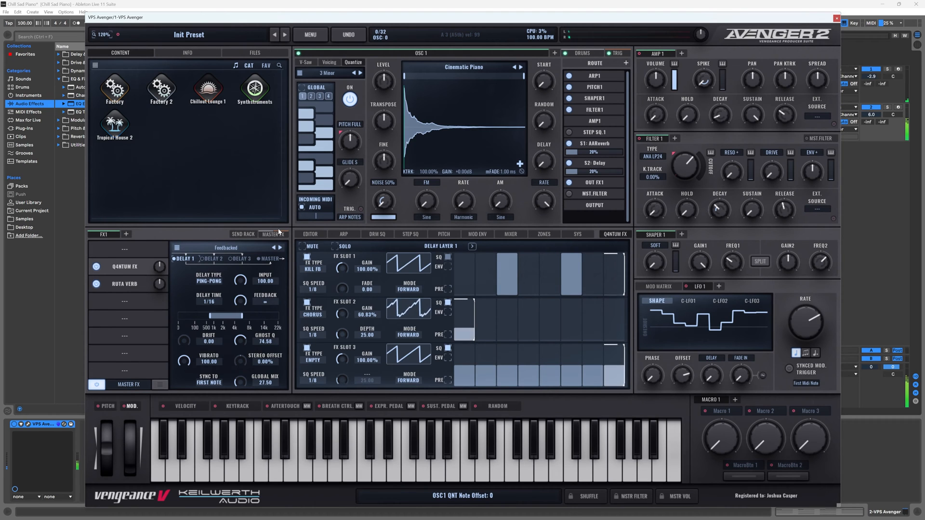
click(266, 258)
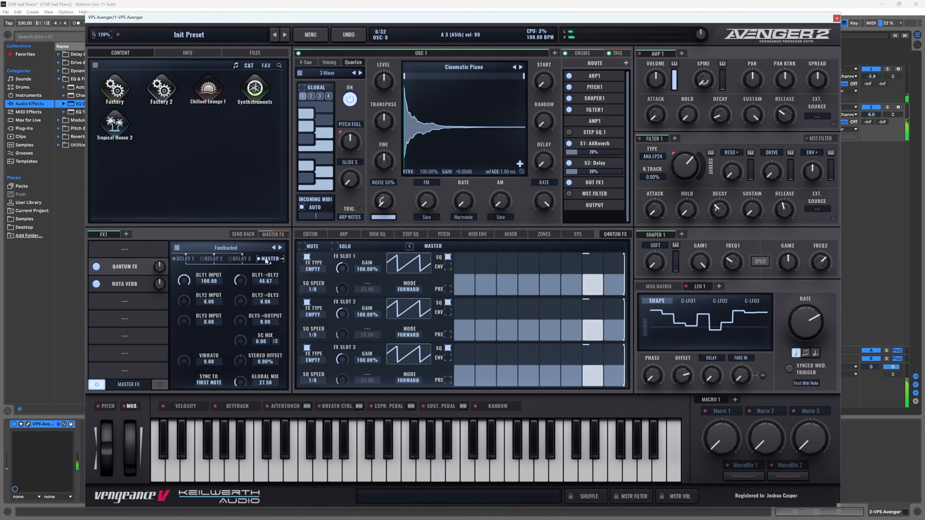
click(184, 258)
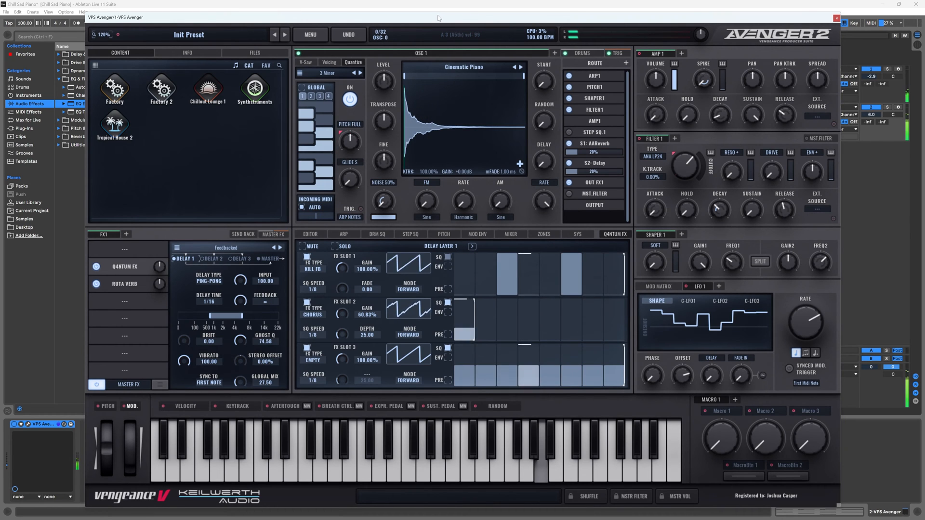
click(436, 35)
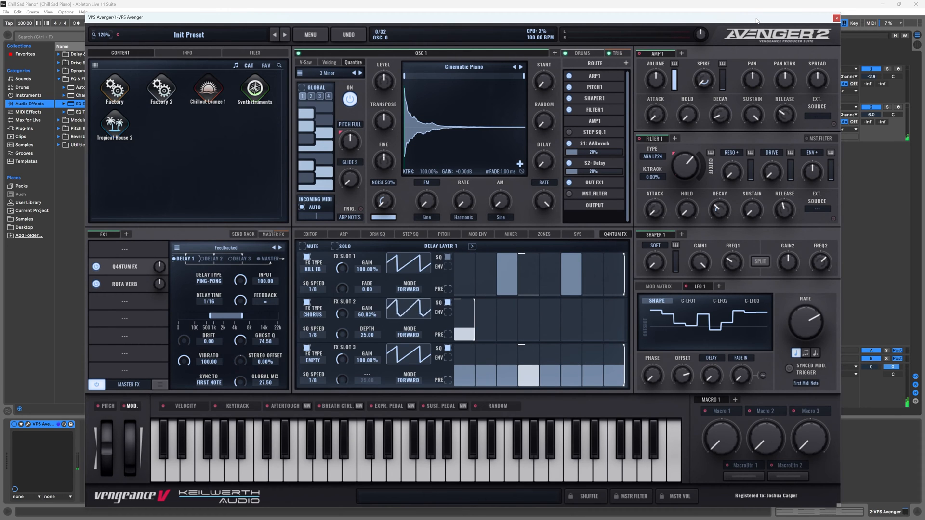
- Solo the first VPS Avenger track and initialize all of the synth's settings
click(889, 69)
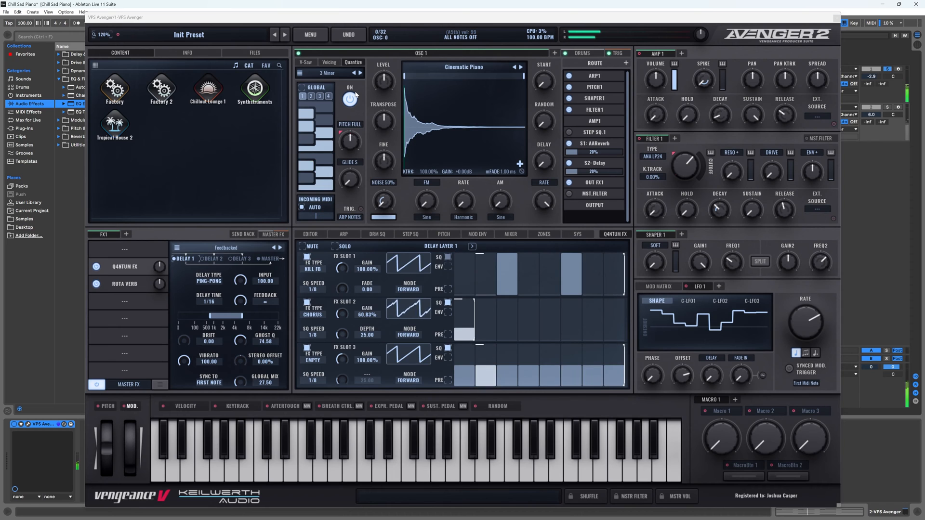
click(303, 36)
click(307, 83)
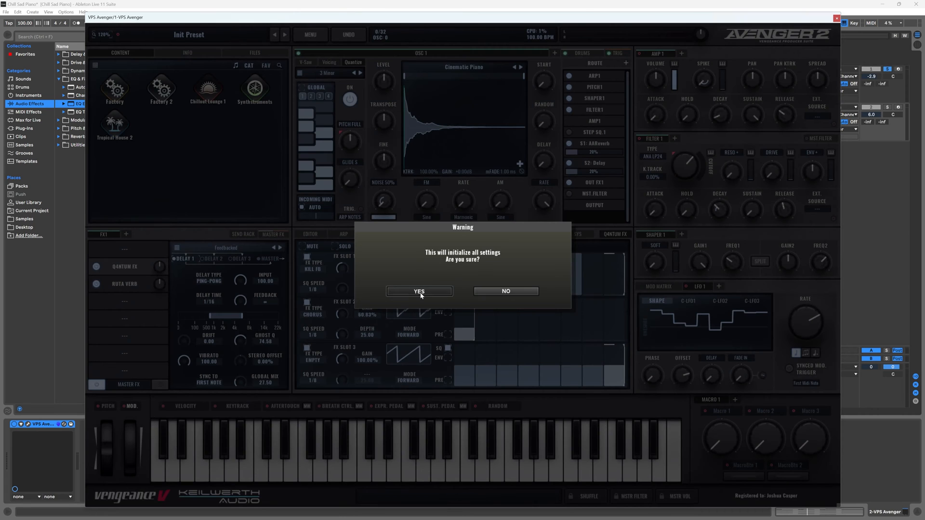
click(427, 299)
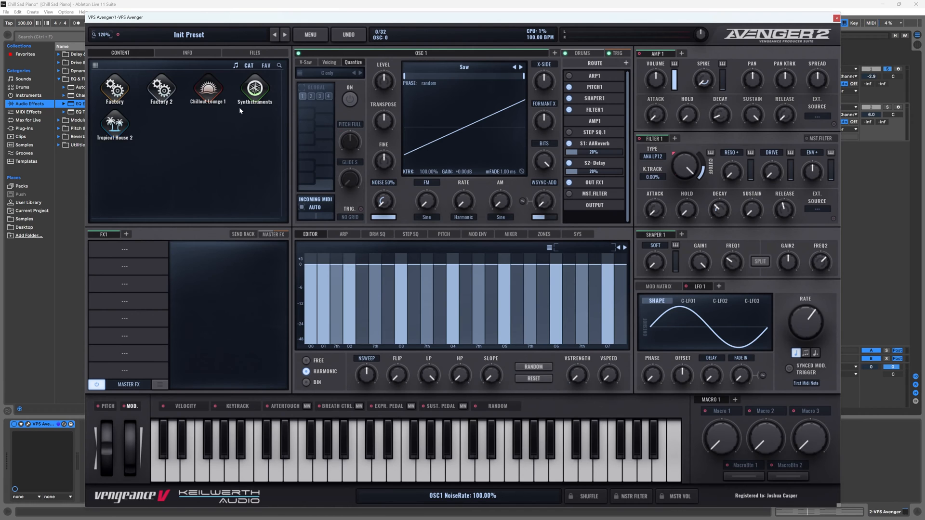
- Load the Cinematic Piano sample from Factory Piano / Organ into OSC 1 and audition it
click(161, 95)
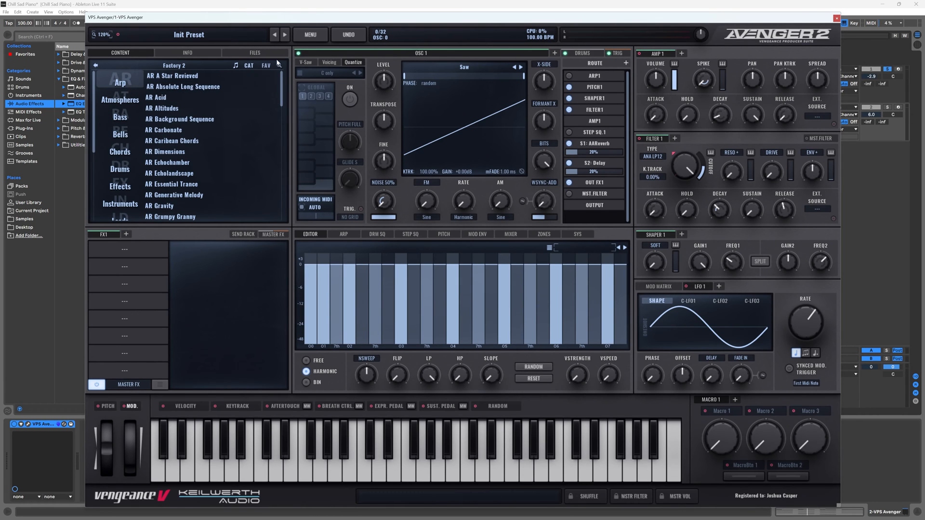
click(465, 67)
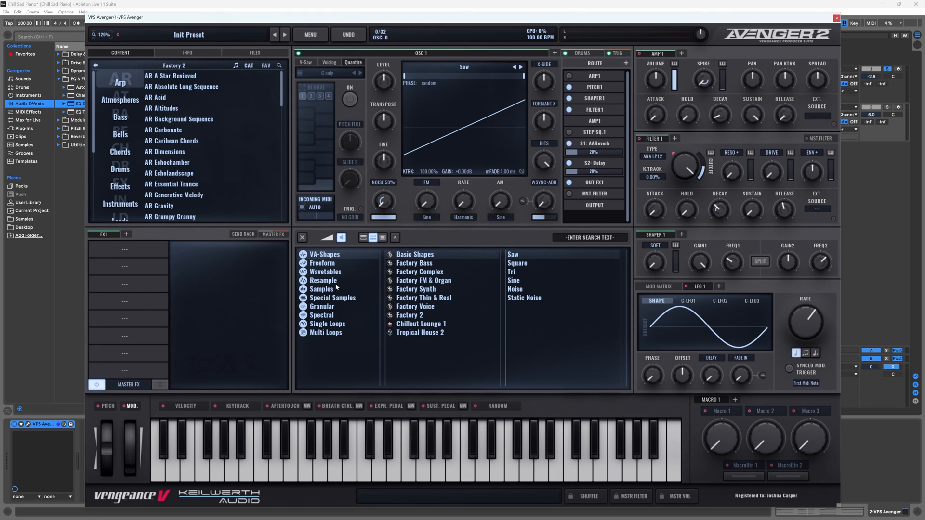
click(321, 290)
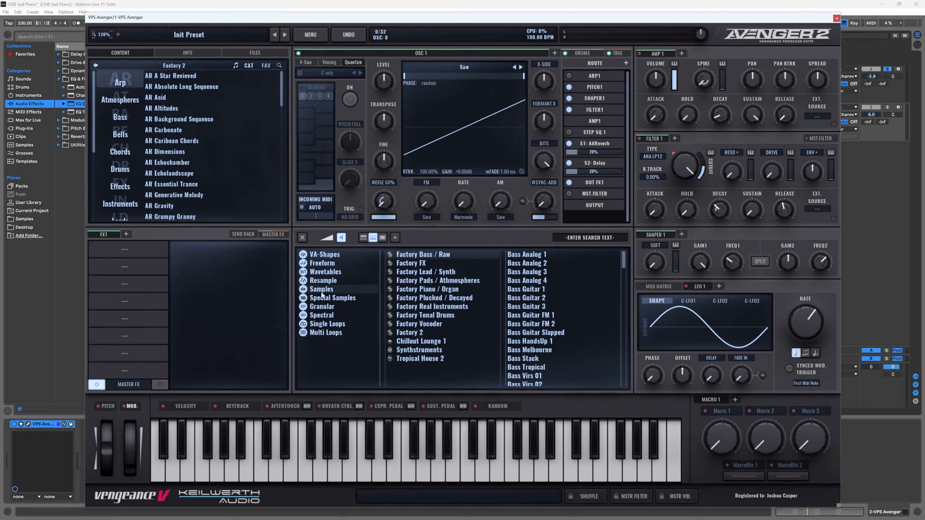
click(422, 290)
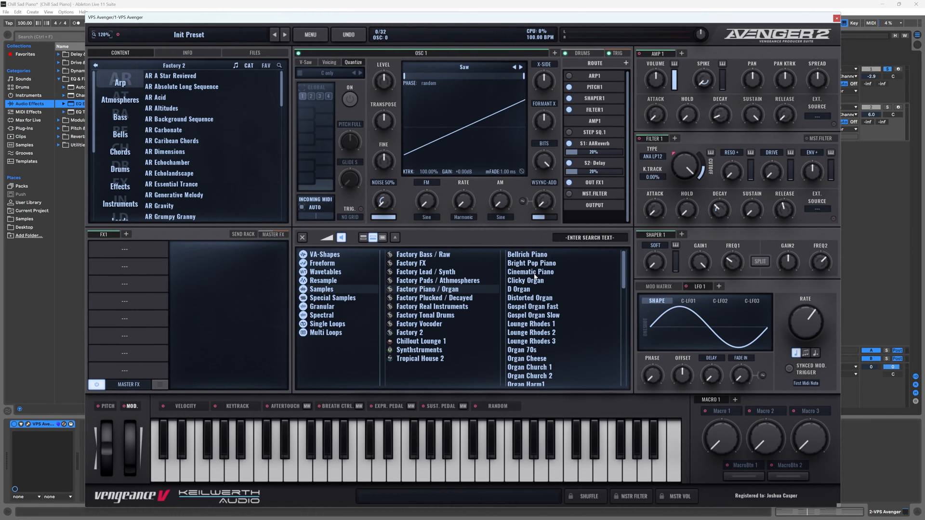
double_click(528, 273)
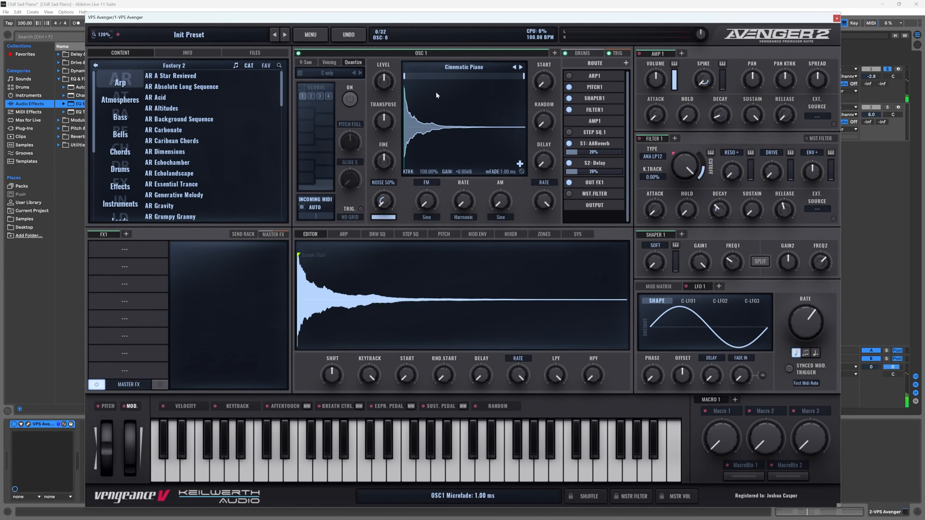
key(space)
key(space)
- Uncover the arrangement to examine the notes in the first track's MIDI clips, and return to the synth window
drag(414, 17, 413, 227)
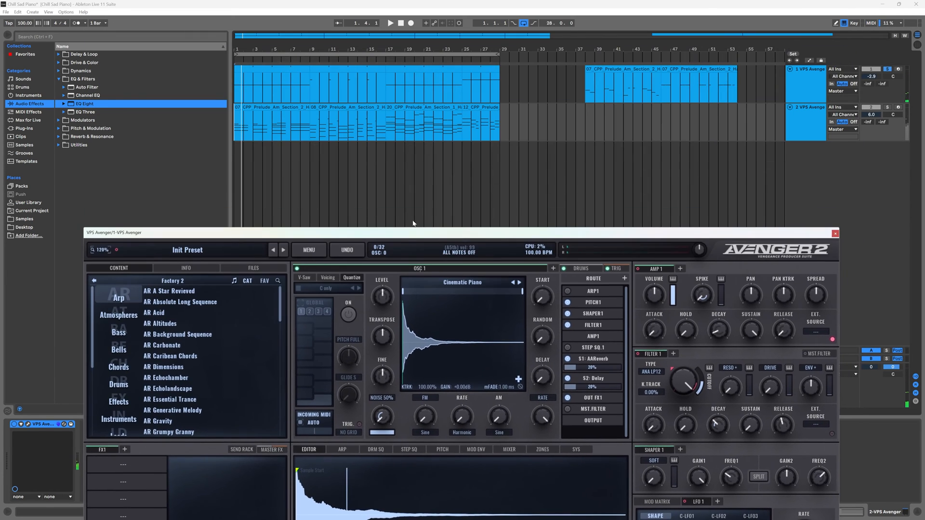
double_click(260, 69)
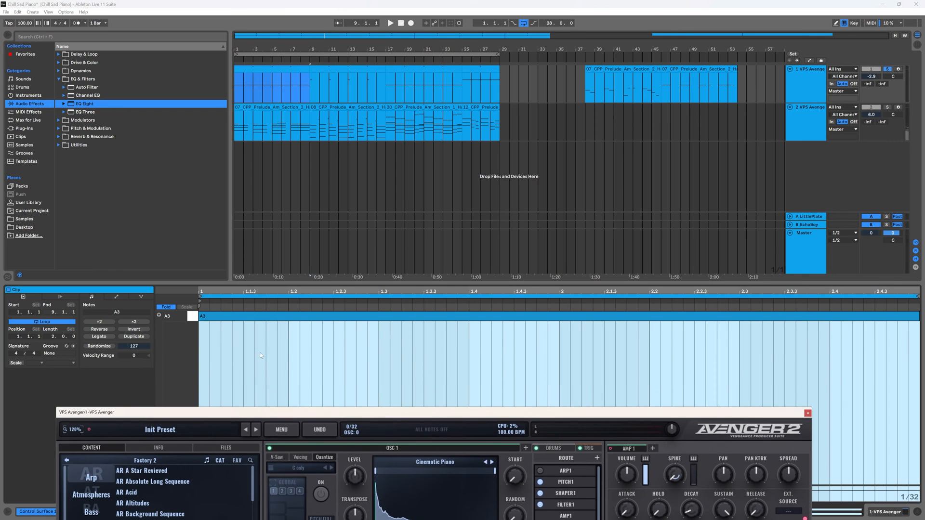
drag(263, 420, 262, 400)
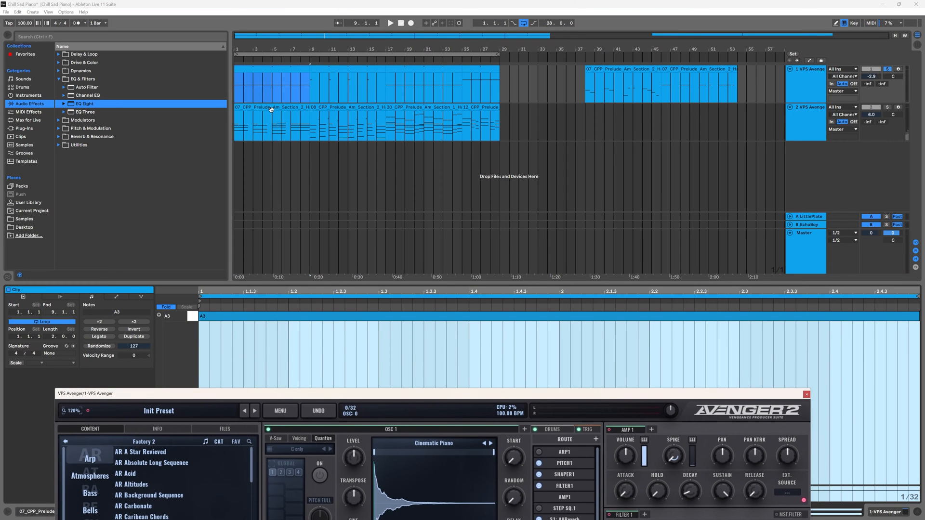
click(320, 70)
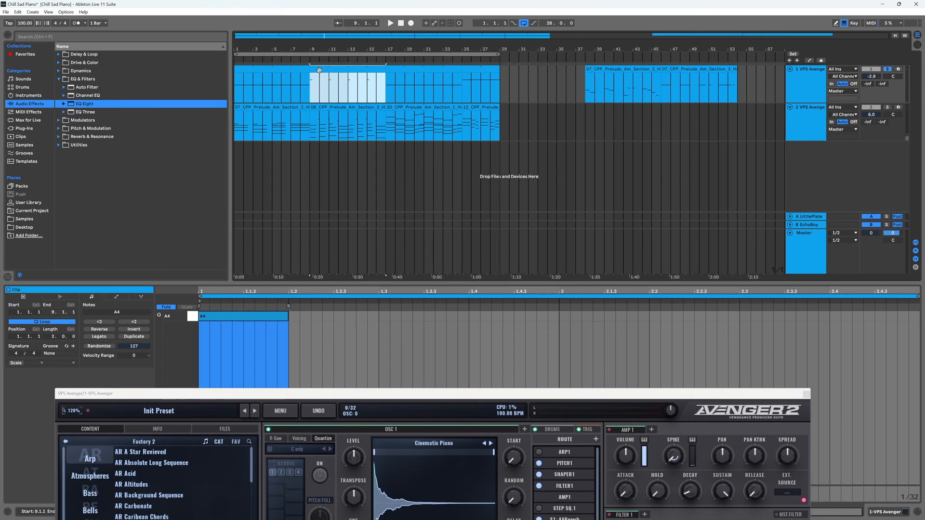
click(432, 71)
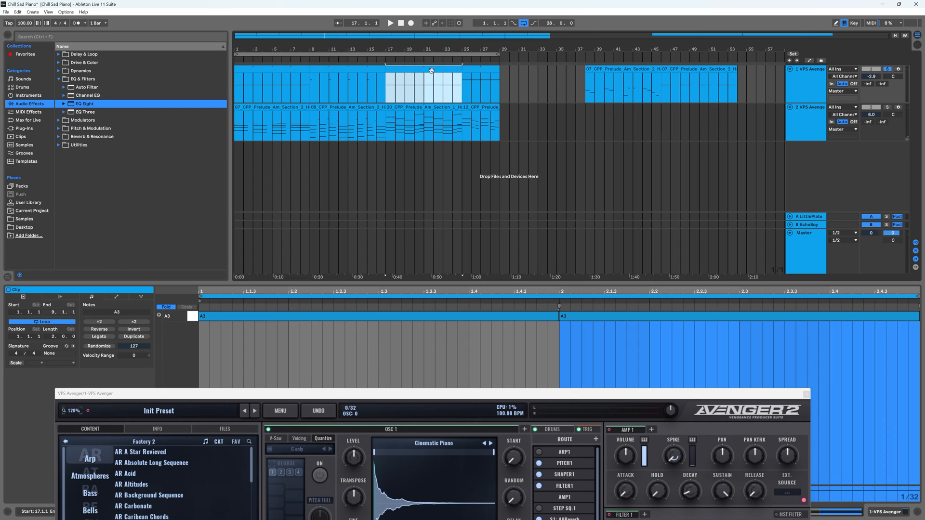
click(479, 71)
drag(394, 396, 430, 17)
click(400, 25)
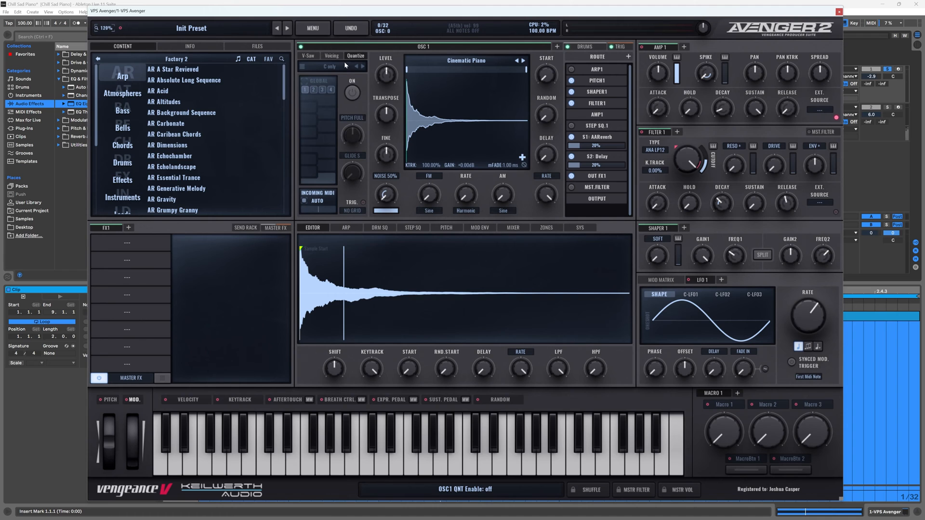
- Enable OSC 1's pitch quantizer and set its scale to 3 Minor
click(352, 93)
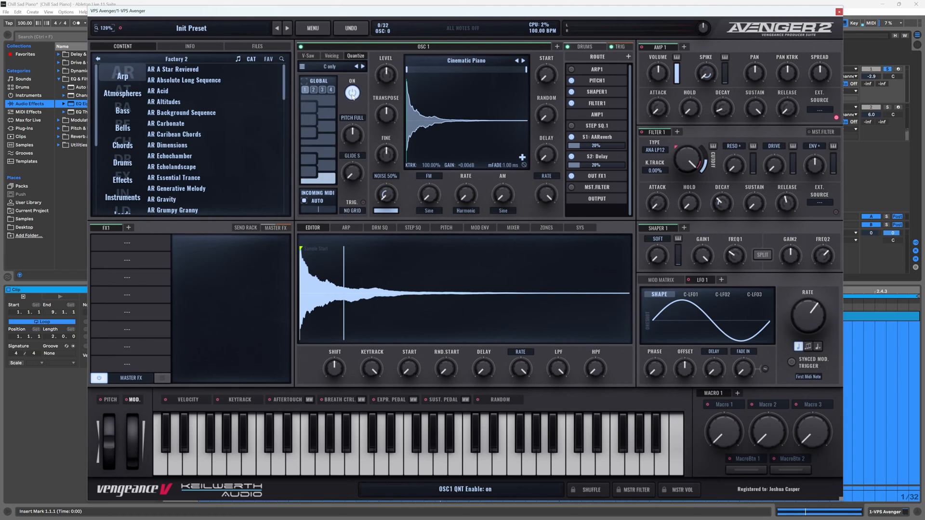
click(309, 56)
click(356, 56)
mouse_move(353, 139)
mouse_down()
mouse_move(347, 153)
mouse_move(345, 145)
mouse_up()
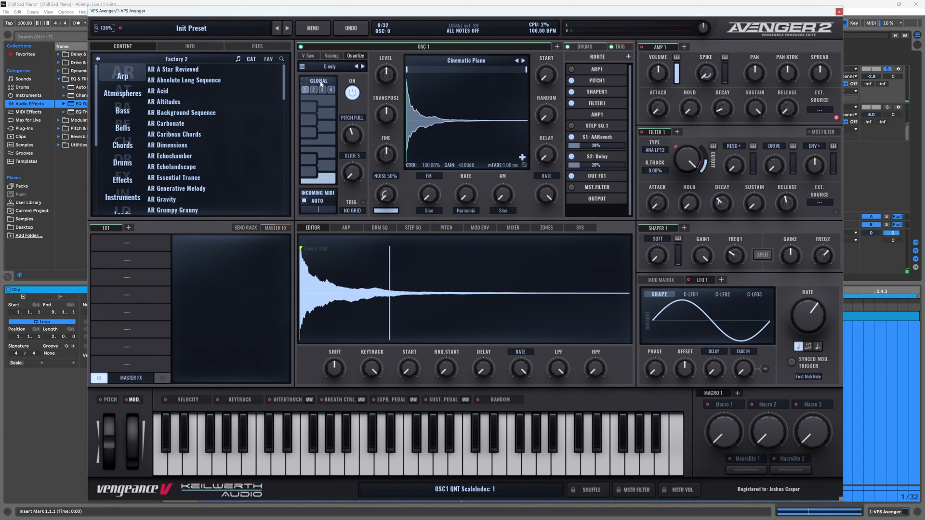
click(331, 68)
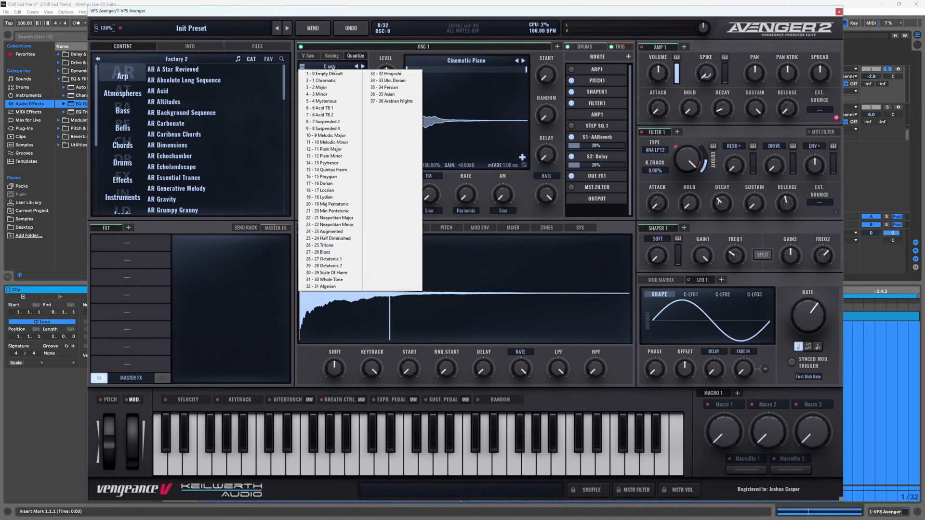
click(340, 95)
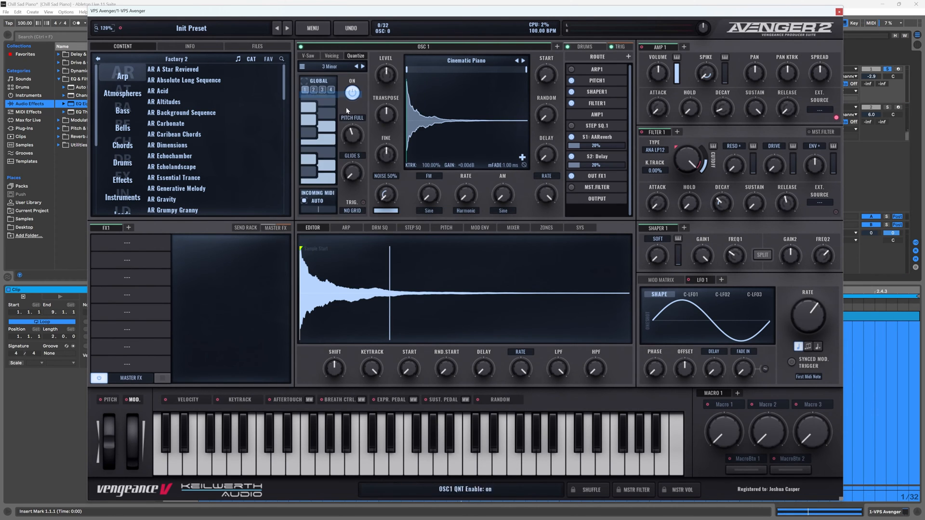
- Reset the quantizer's pitch offset to 0 and play a few test notes
drag(357, 124, 353, 135)
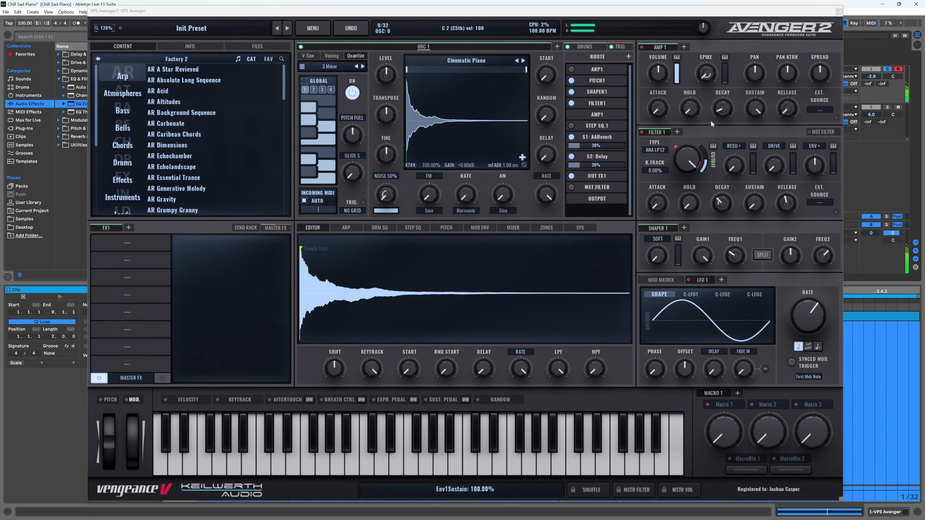
mouse_move(357, 137)
mouse_down()
mouse_move(360, 122)
mouse_move(351, 154)
mouse_up()
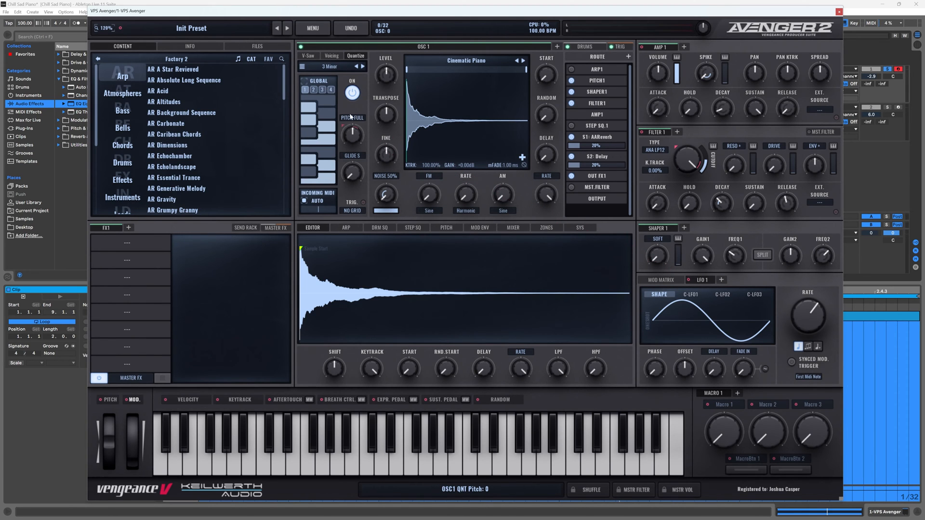
key(a)
key(a)
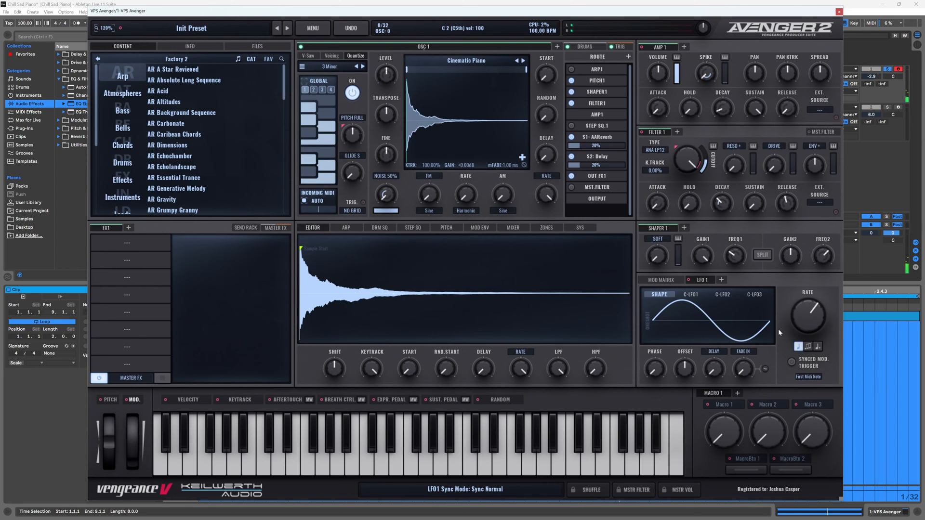
- Set LFO 1's shape to Random Square and raise its offset to a positive value
click(701, 313)
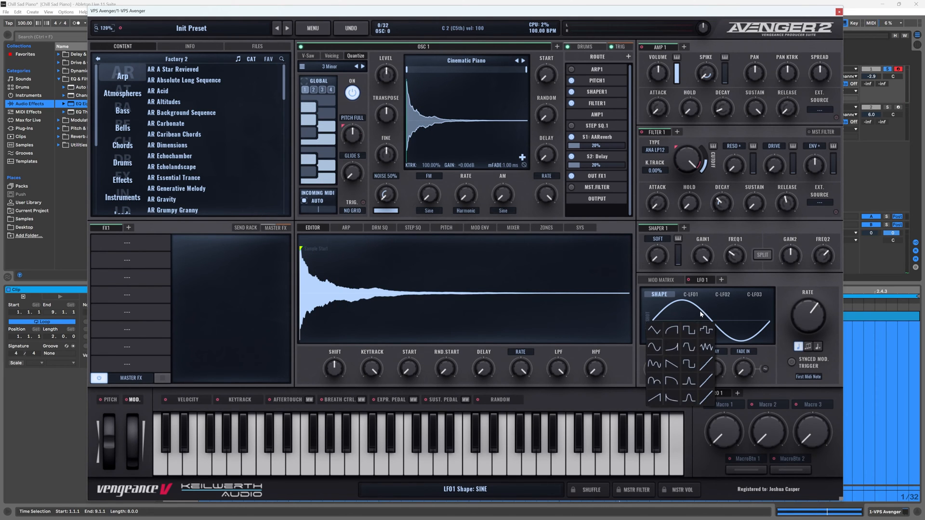
click(707, 332)
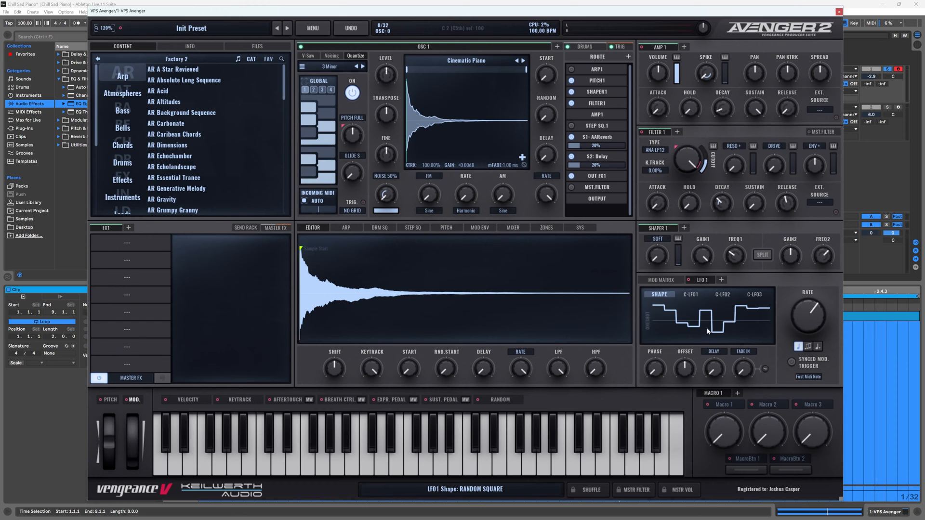
key(a)
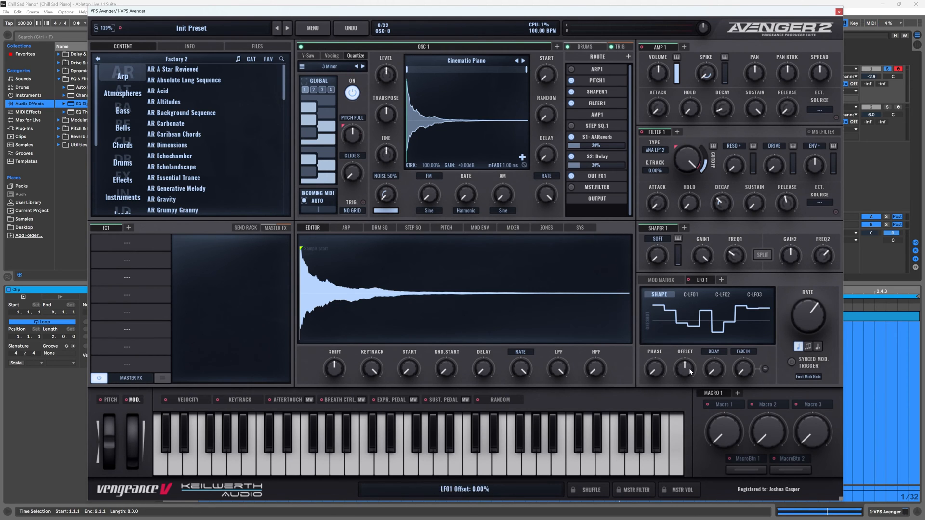
drag(691, 371, 698, 334)
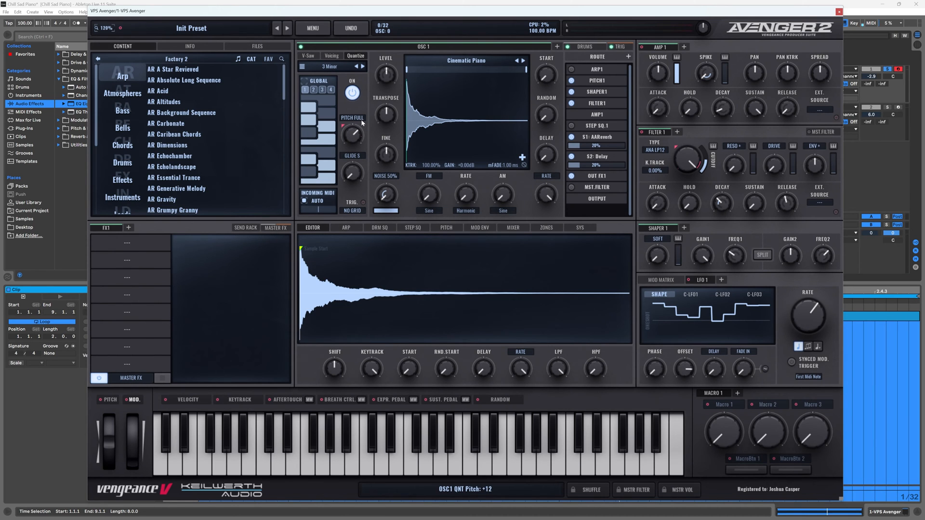
- Play the same note repeatedly to audition the LFO-modulated quantized piano
key(a)
key(a)
key(a)
key(a)
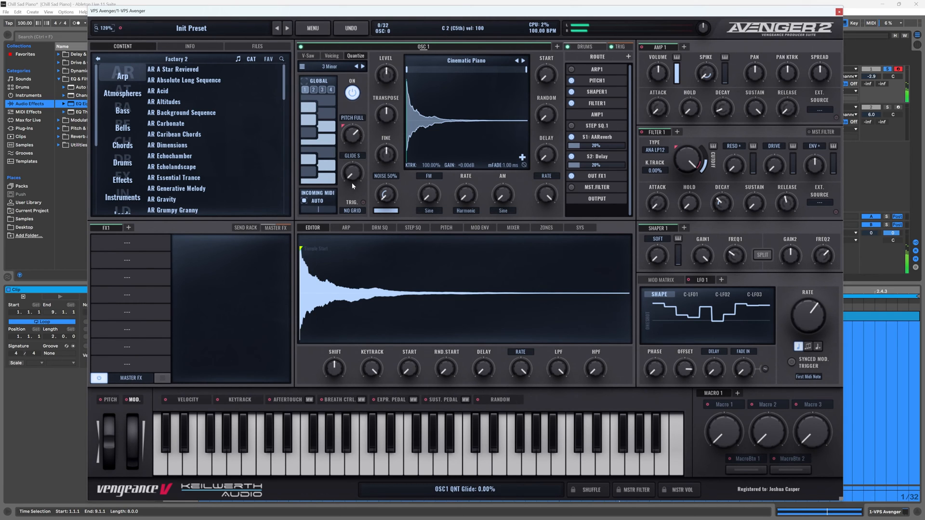
key(a)
key(a)
key(a)
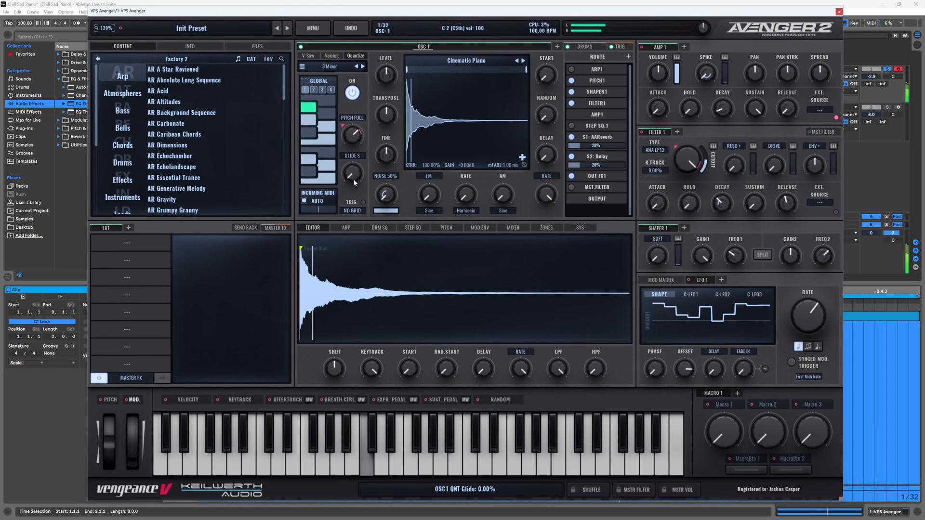
- Set the OSC 1 quantizer's trigger to ARP NOTES and open the arpeggiator settings
click(352, 210)
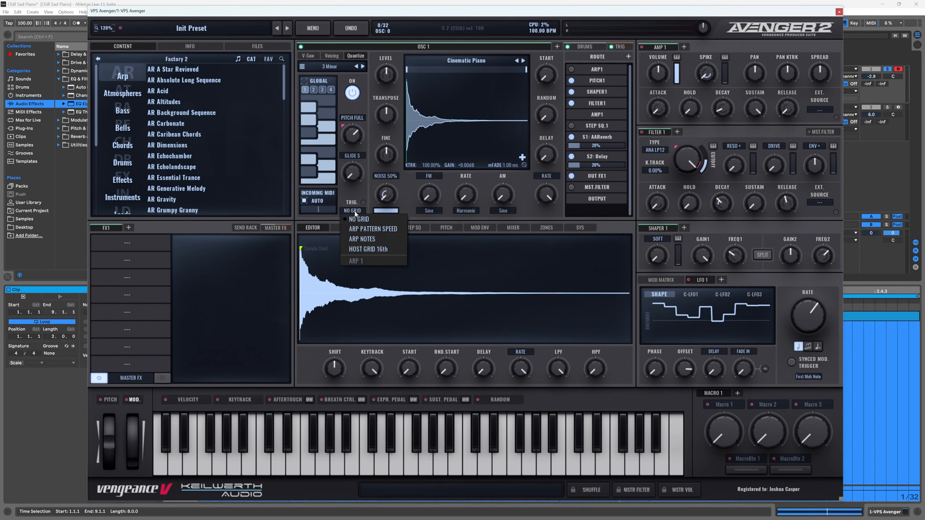
click(366, 241)
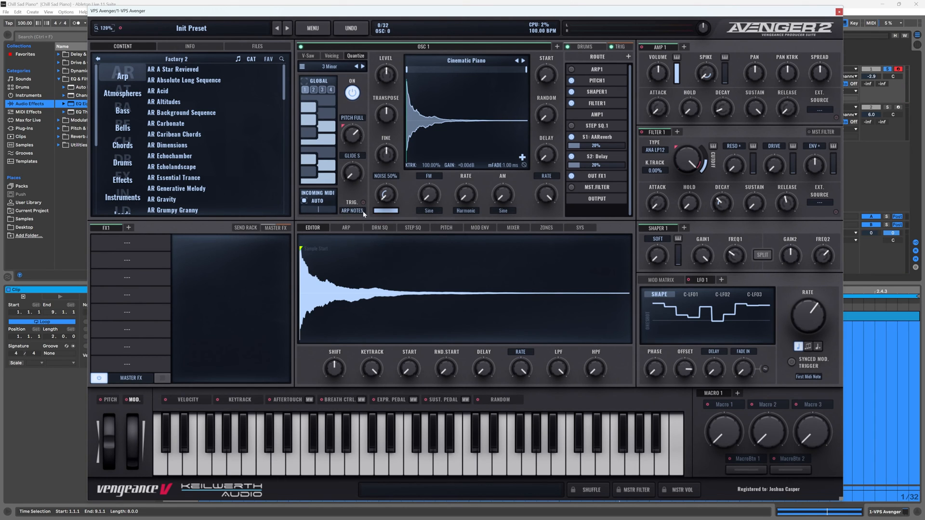
click(347, 228)
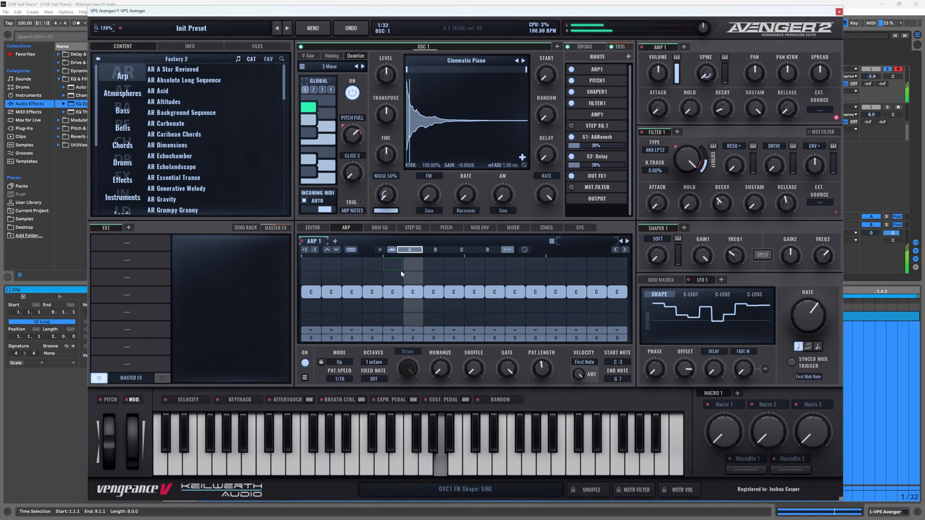
- Thin out the ARP 1 pattern, leaving notes only on steps 1, 3 and 5 and clearing all the others
click(331, 294)
click(372, 294)
click(413, 294)
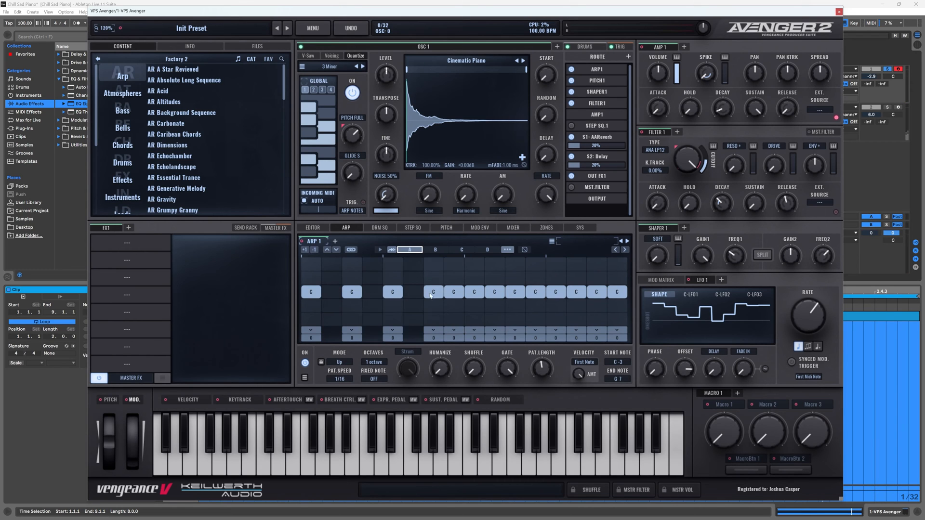
click(434, 294)
click(454, 294)
drag(461, 296, 626, 298)
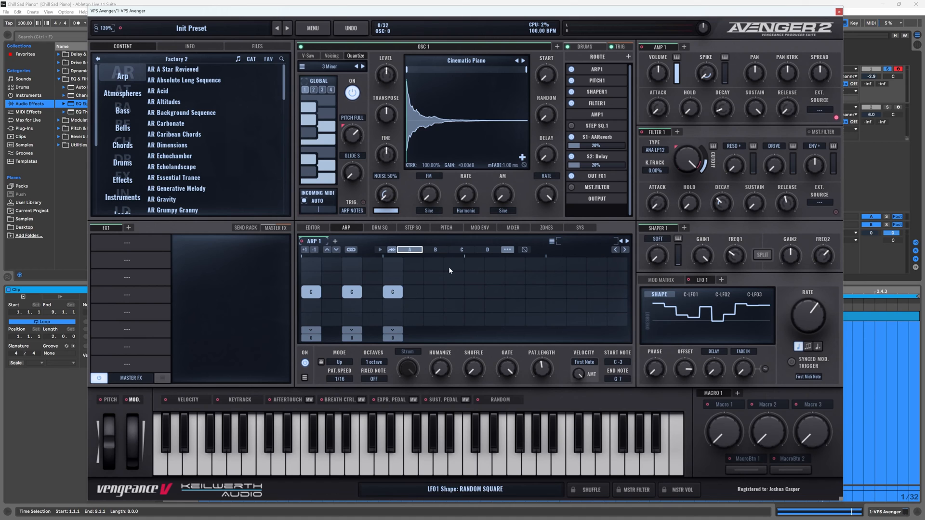
- Toggle the piano track's solo and play the clip to audition the three-note arpeggio pattern
click(889, 69)
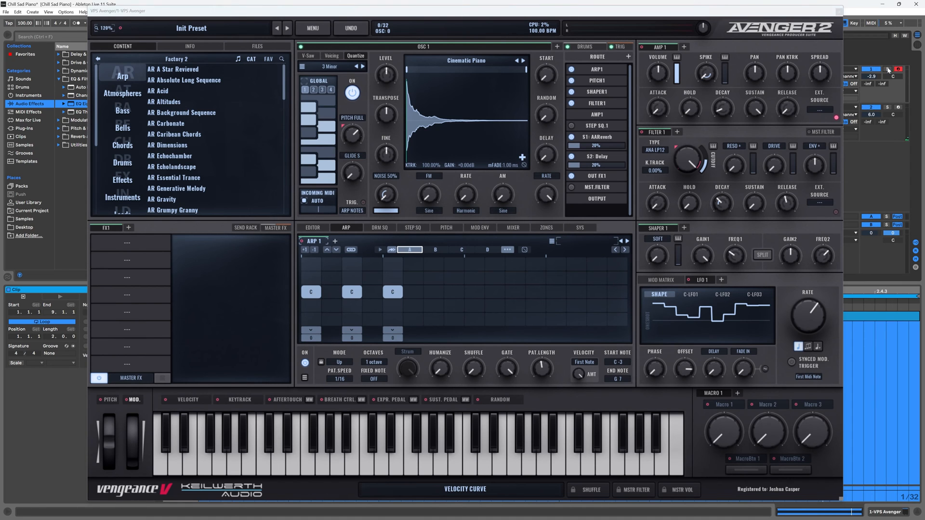
key(space)
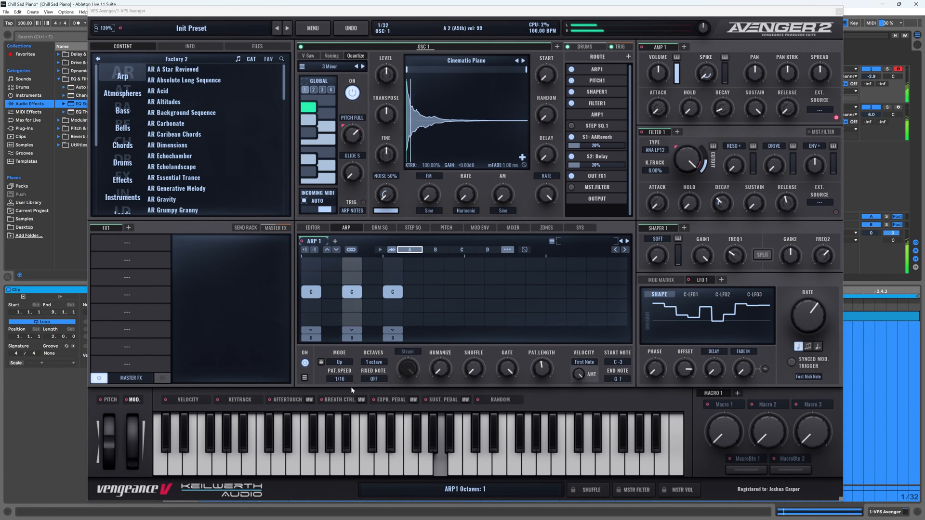
key(space)
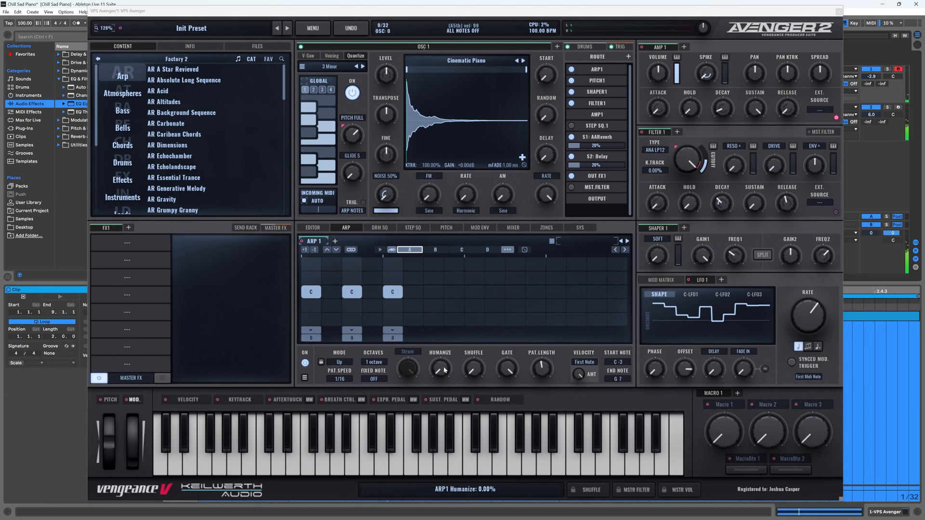
- Add a note on step 7 of the ARP 1 pattern and lengthen the step 3 note into step 4, auditioning the rhythm
mouse_move(547, 367)
mouse_down()
mouse_move(552, 333)
mouse_move(530, 369)
mouse_up()
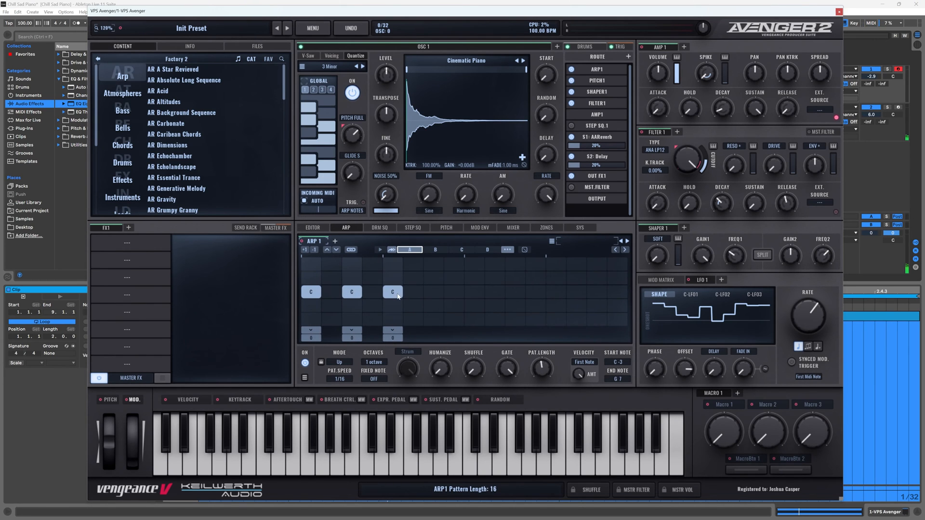
click(433, 292)
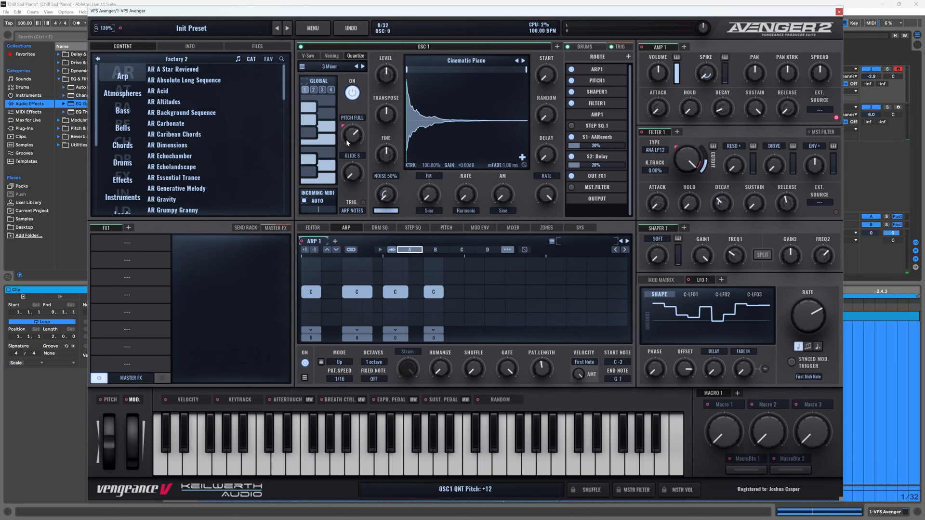
drag(370, 292, 375, 291)
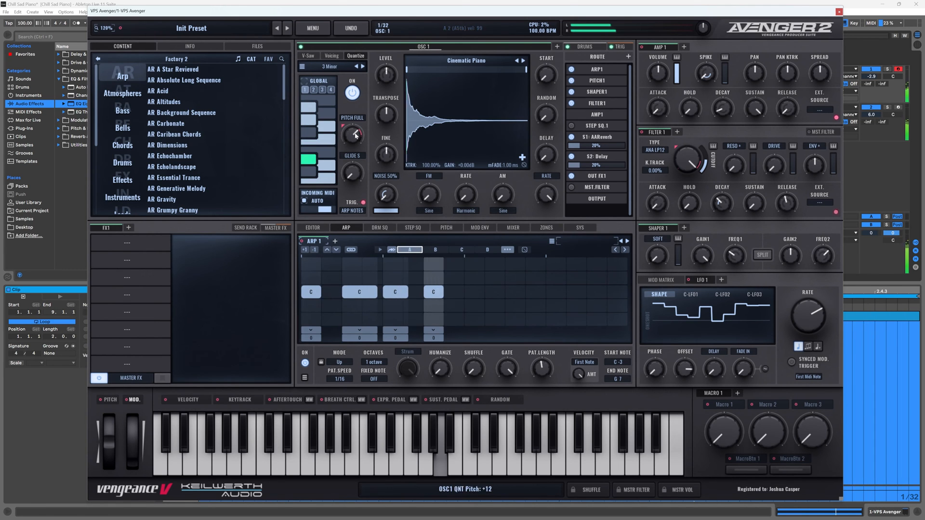
key(space)
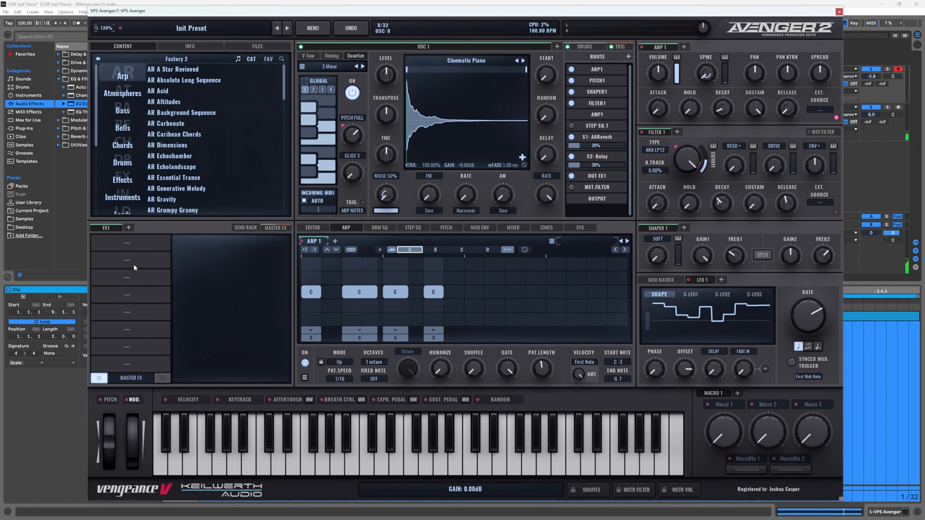
- Lower the Filter 1 cutoff to about 7970 Hz and audition the darker piano
drag(692, 162, 685, 170)
key(space)
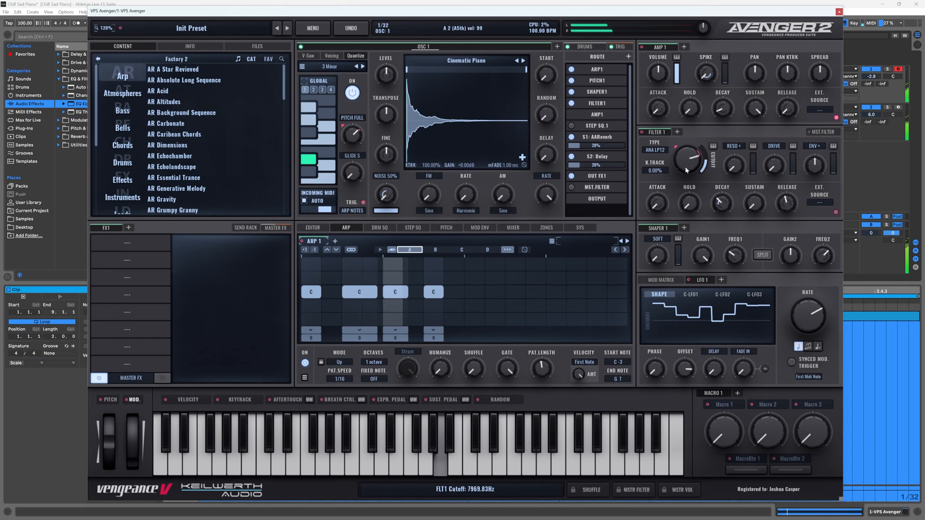
key(space)
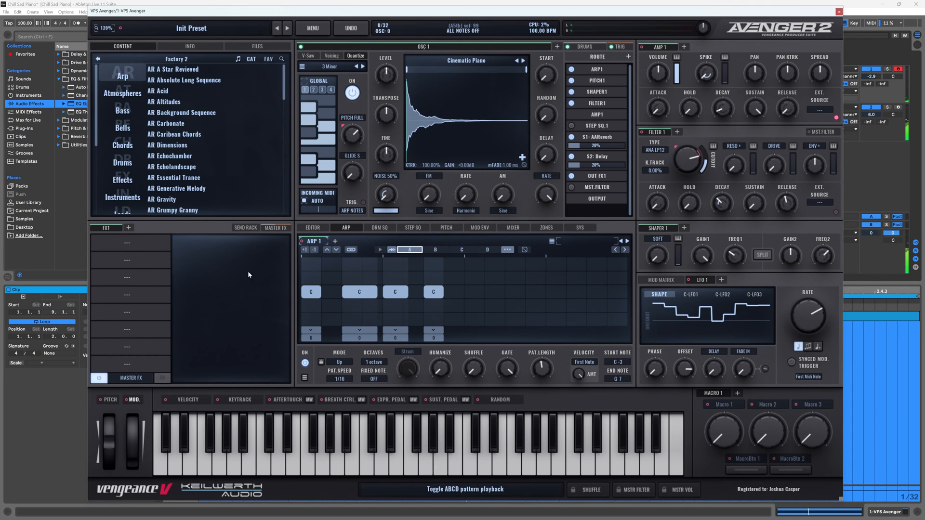
- Insert a Q4NTUM FX in the second FX1 slot and load its Band Moves preset from Distortion & LoFi
click(128, 268)
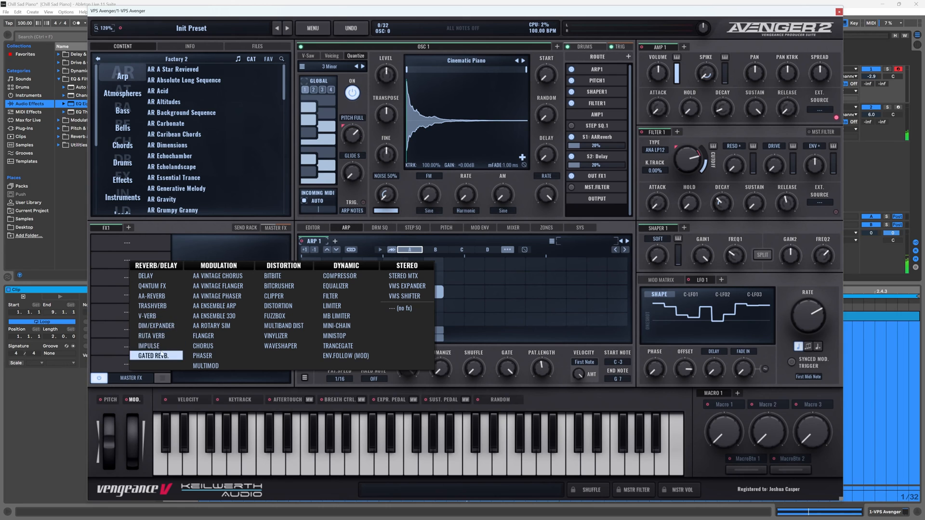
click(152, 286)
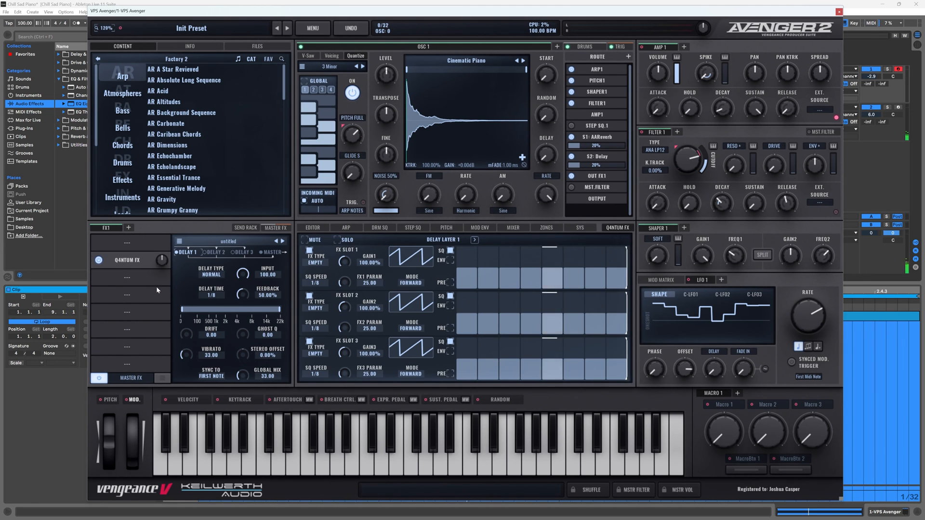
click(224, 243)
mouse_move(211, 253)
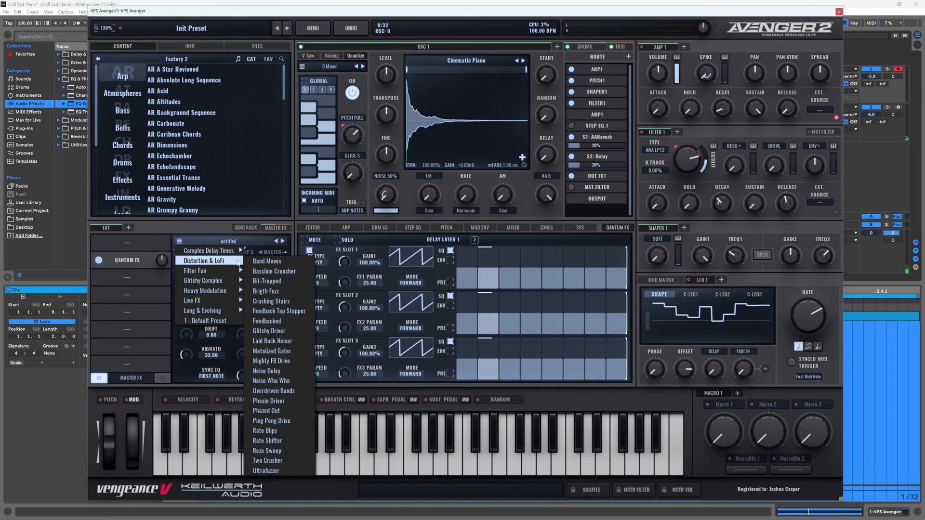
click(265, 262)
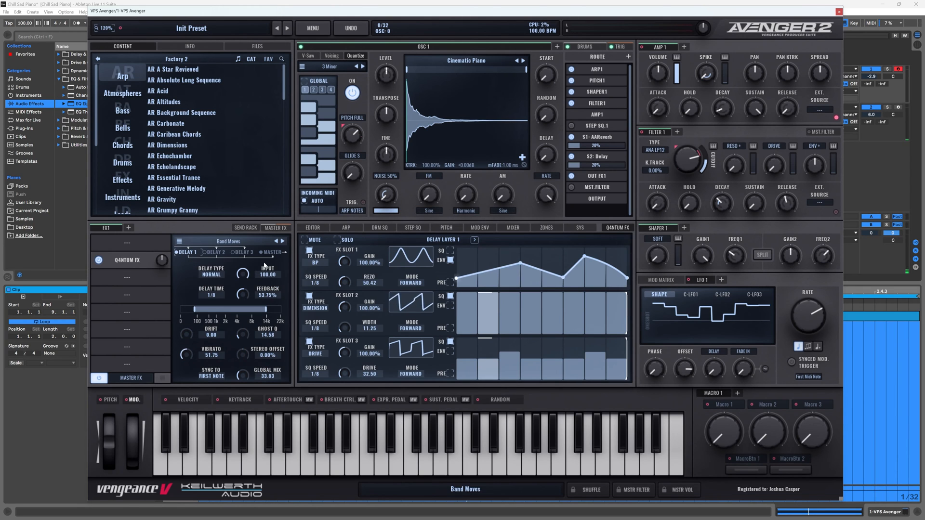
- Audition successive Q4NTUM FX presets during playback and settle on Feedbacked
click(885, 70)
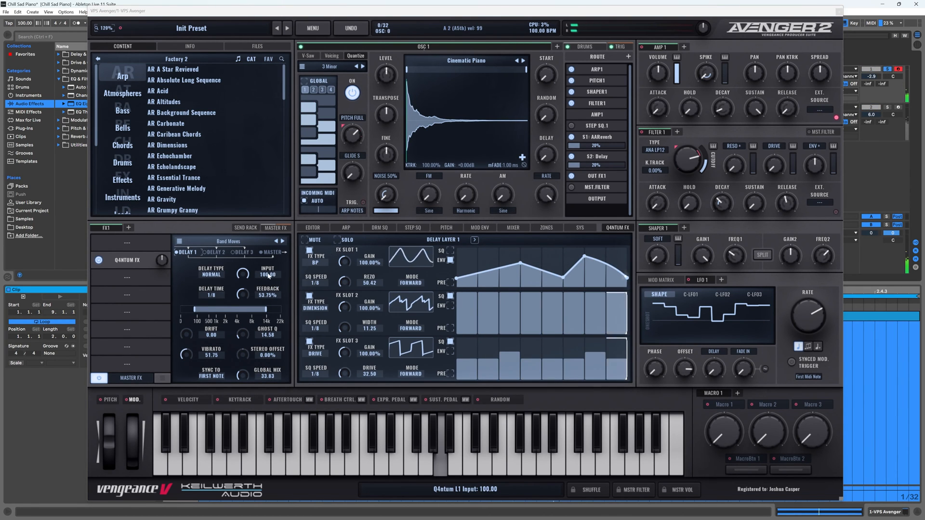
click(283, 242)
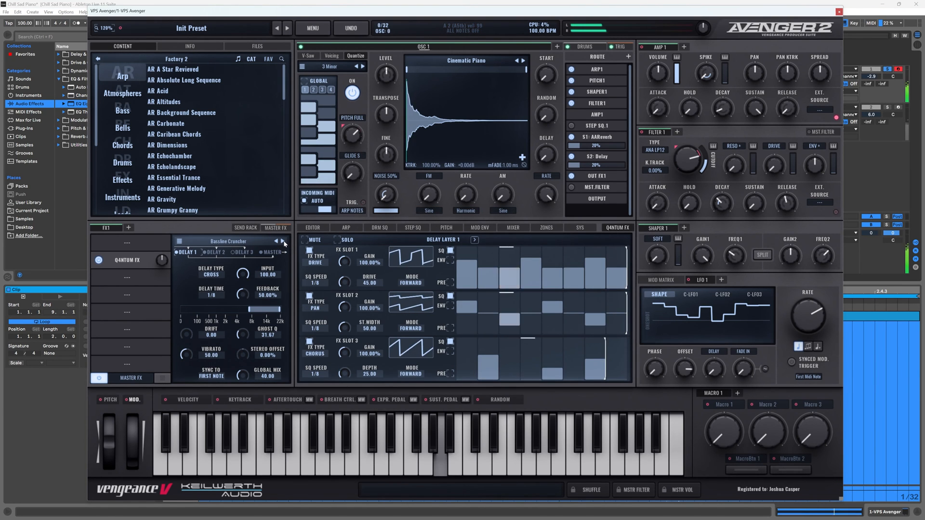
click(283, 242)
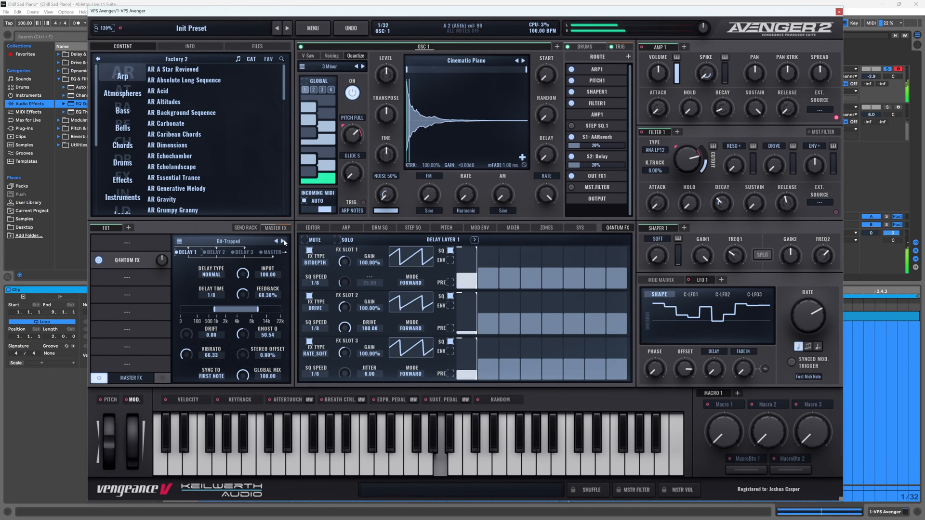
click(283, 242)
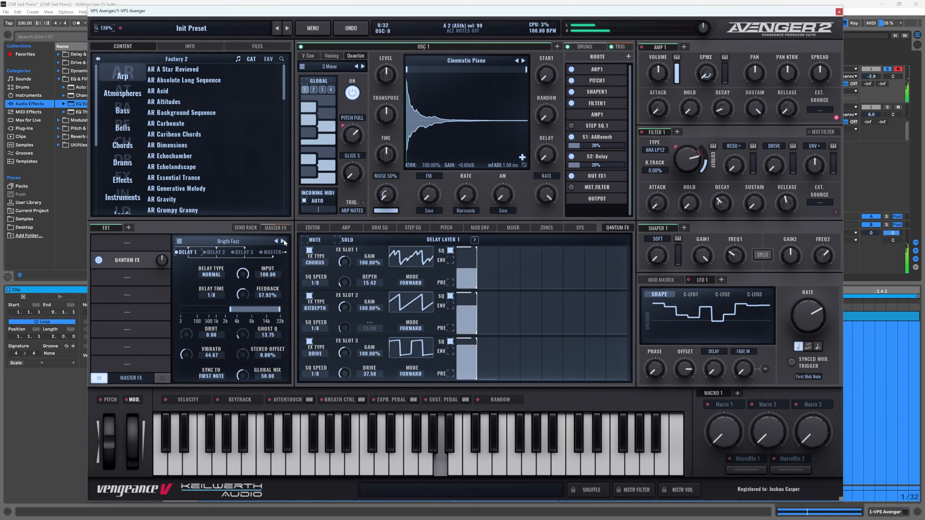
click(283, 242)
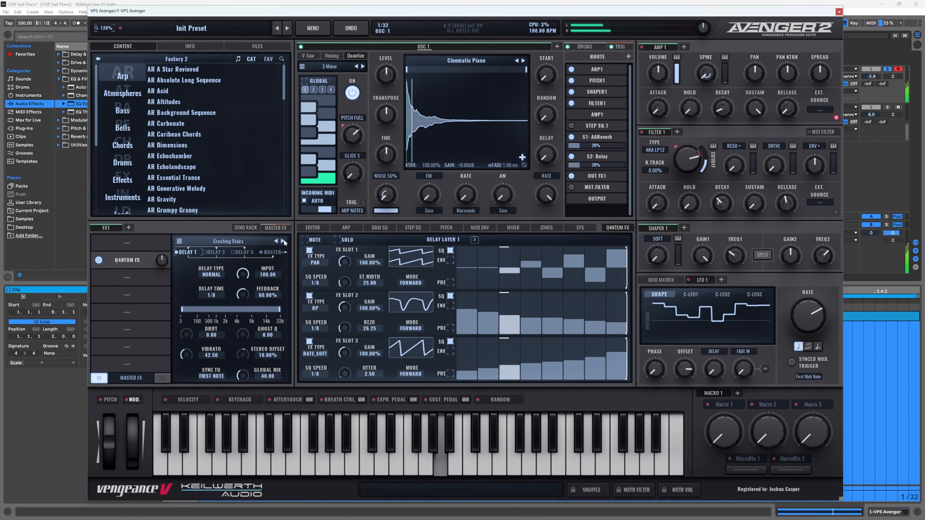
click(283, 242)
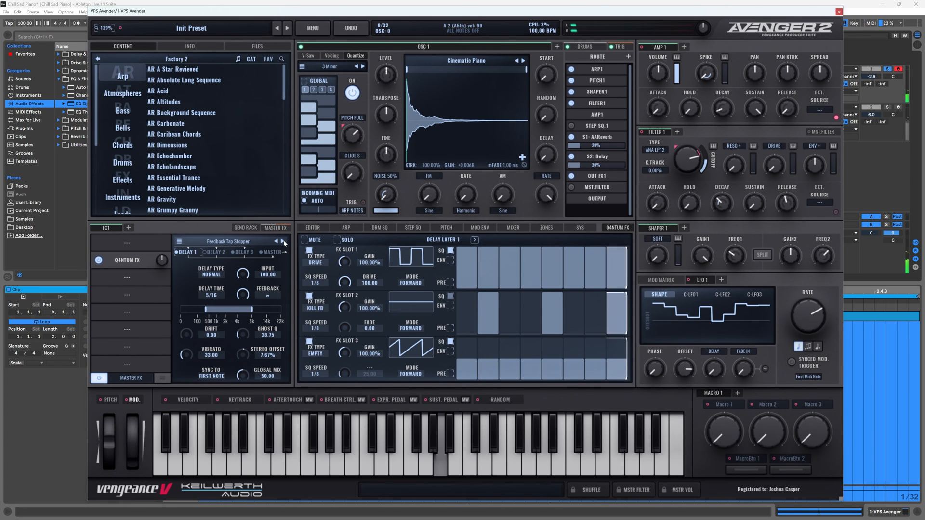
click(284, 242)
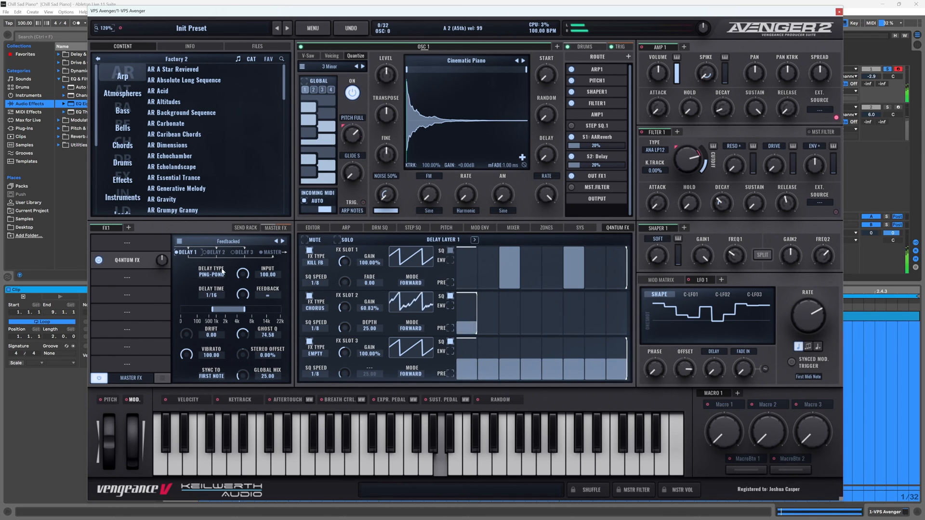
- Insert a RUTA VERB in the third FX1 slot and set its type to CATHEDRAL
click(126, 281)
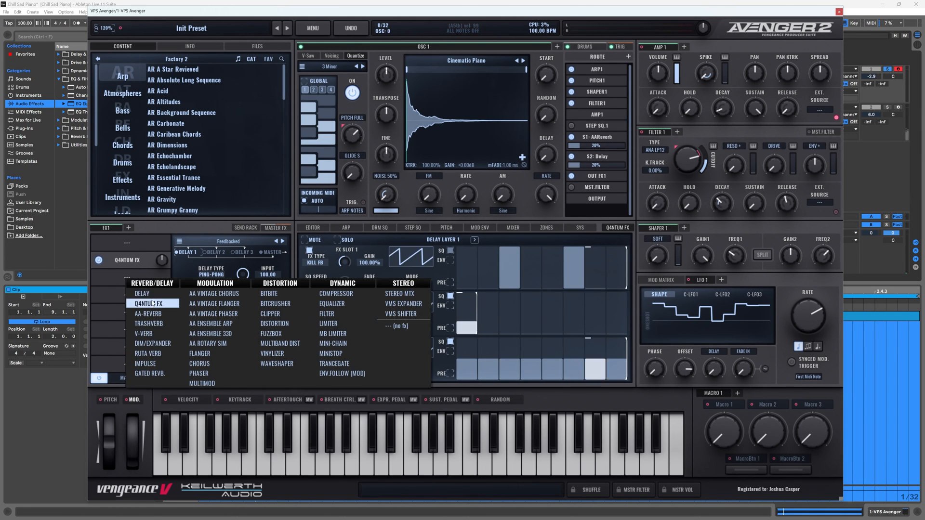
click(155, 352)
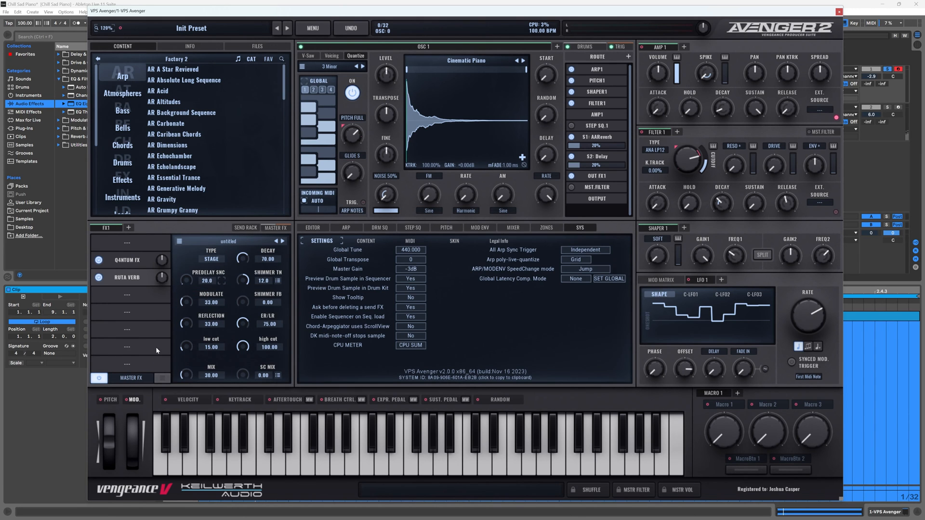
click(204, 264)
click(223, 298)
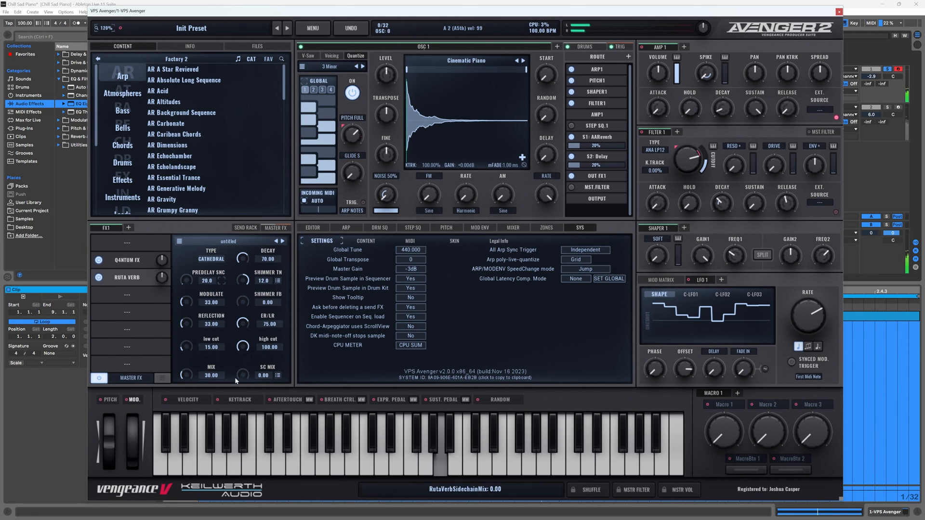
- Extend the ARP 1 pattern length to 32 steps and clear the extra notes after the opening four
click(346, 228)
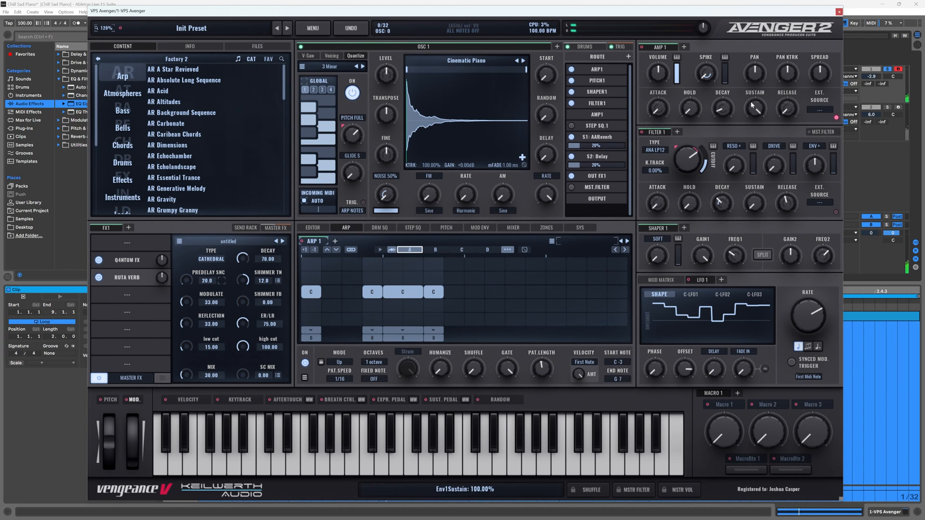
click(888, 71)
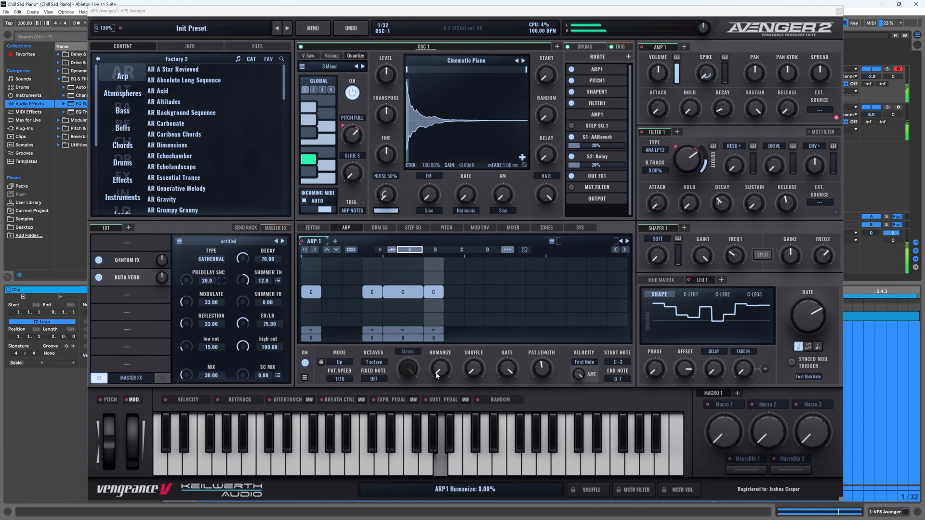
key(space)
mouse_move(538, 370)
mouse_down()
mouse_move(536, 379)
mouse_move(555, 320)
mouse_up()
drag(468, 292, 626, 298)
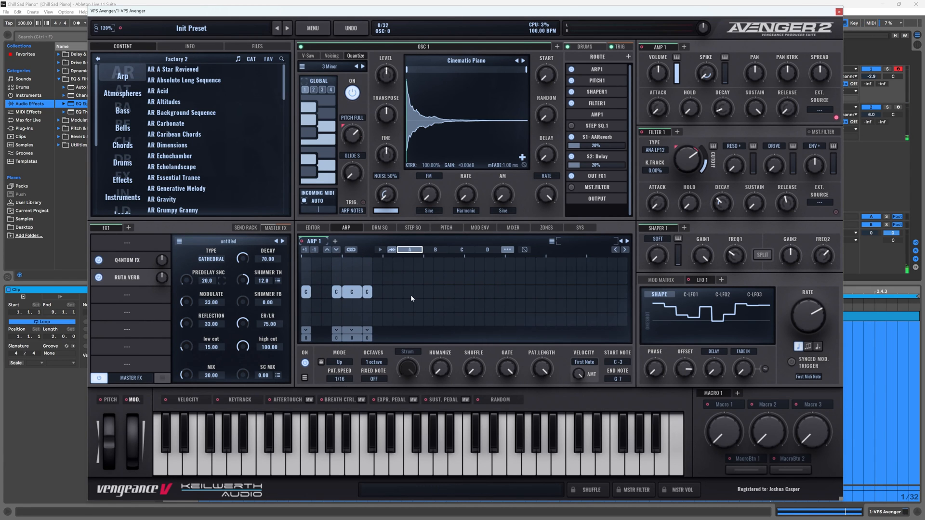
- Reshape the third arpeggio note to span steps 6 and 7 and move the last note to step 9, auditioning the spacing
click(358, 295)
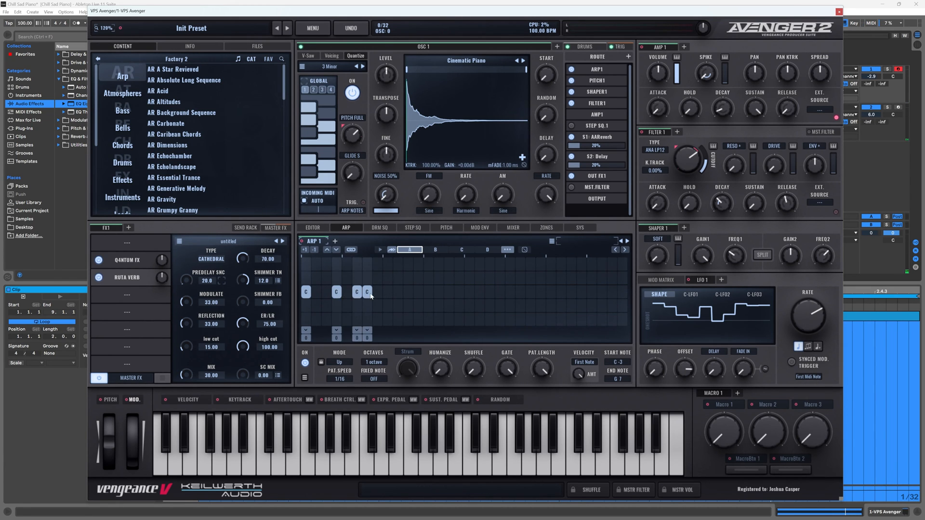
click(388, 293)
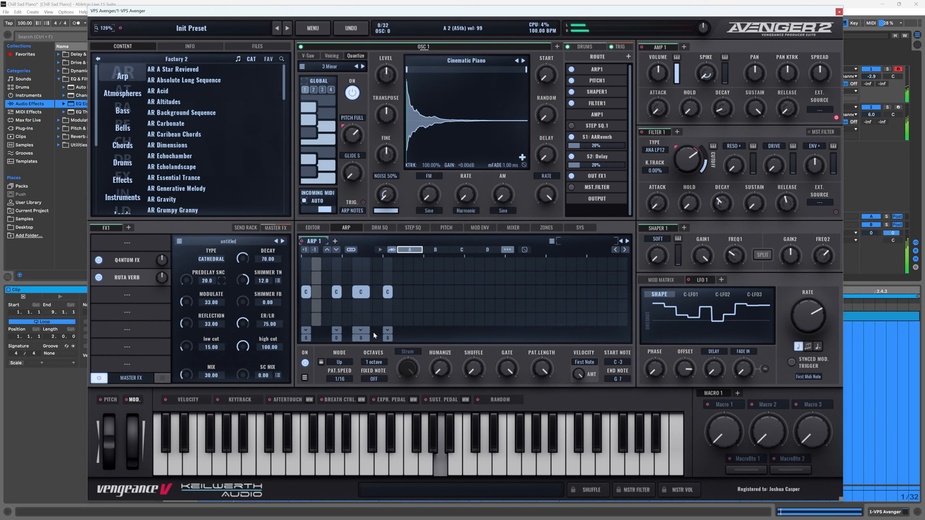
key(space)
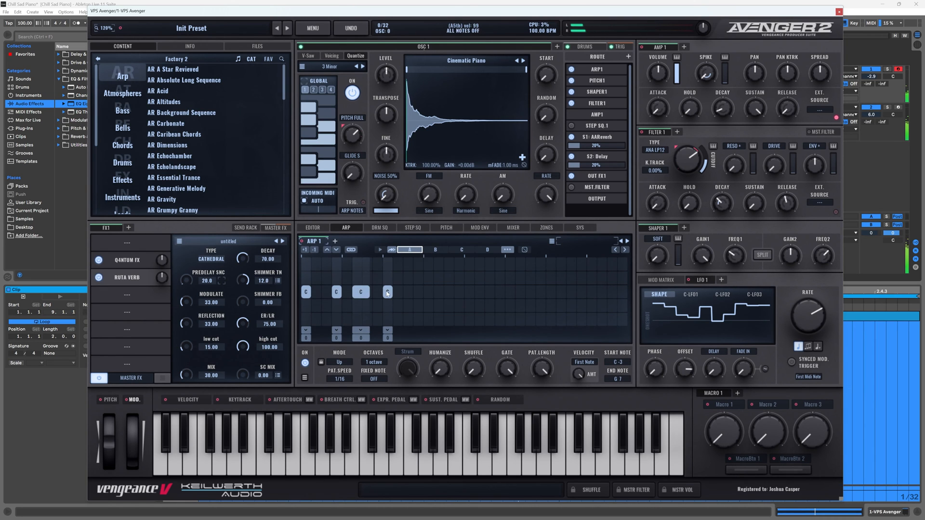
- Move the last arpeggio note further along the pattern and lengthen it to span steps 11 and 12
click(398, 292)
key(space)
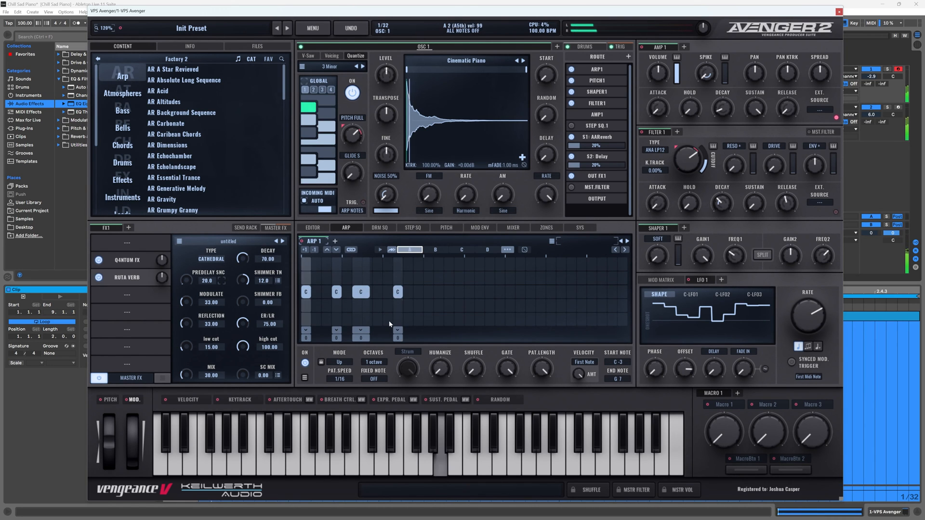
key(space)
drag(401, 294, 419, 293)
- Play the clip to audition the complete 32-step generative piano pattern with delay and reverb, stopping playback at the end
key(space)
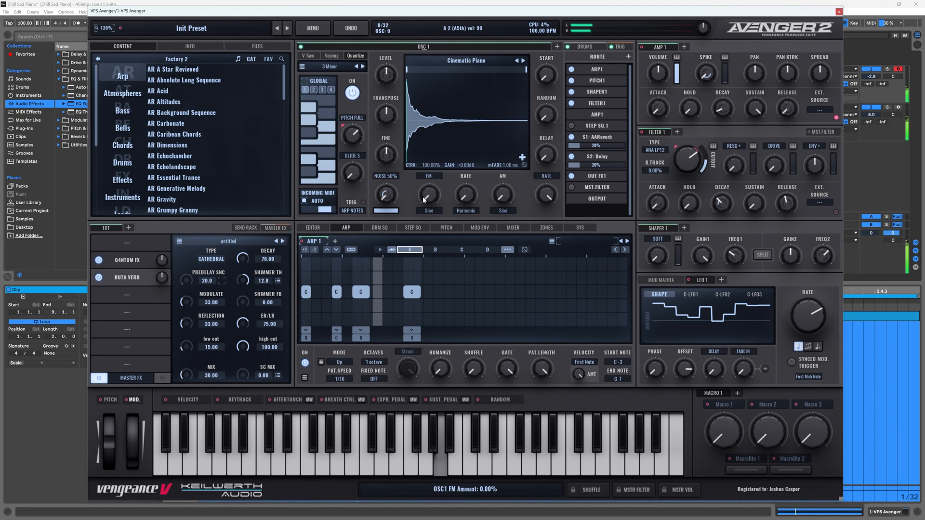
key(space)
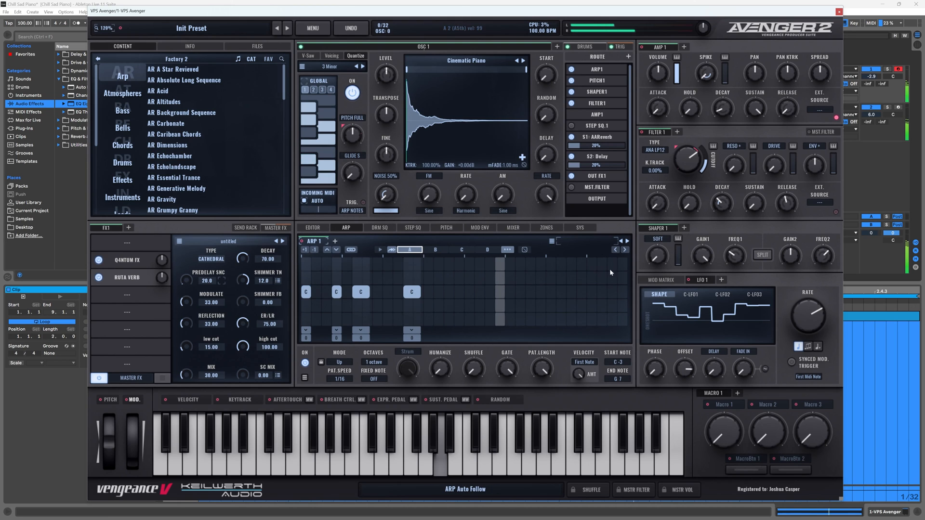
key(space)
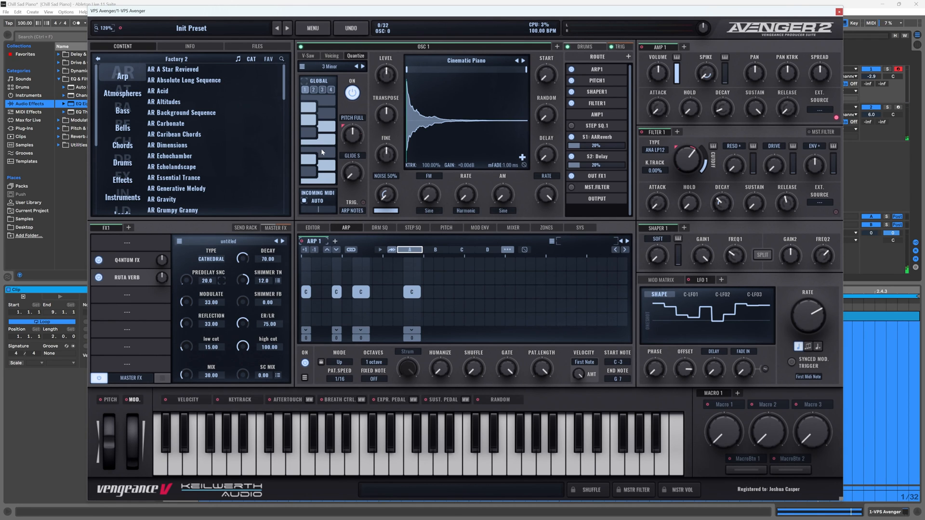
- Move the synth window clear of the transport controls and play the finished piano patch through once more, then stop playback
mouse_move(375, 13)
mouse_down()
mouse_move(369, 124)
mouse_move(384, 26)
mouse_up()
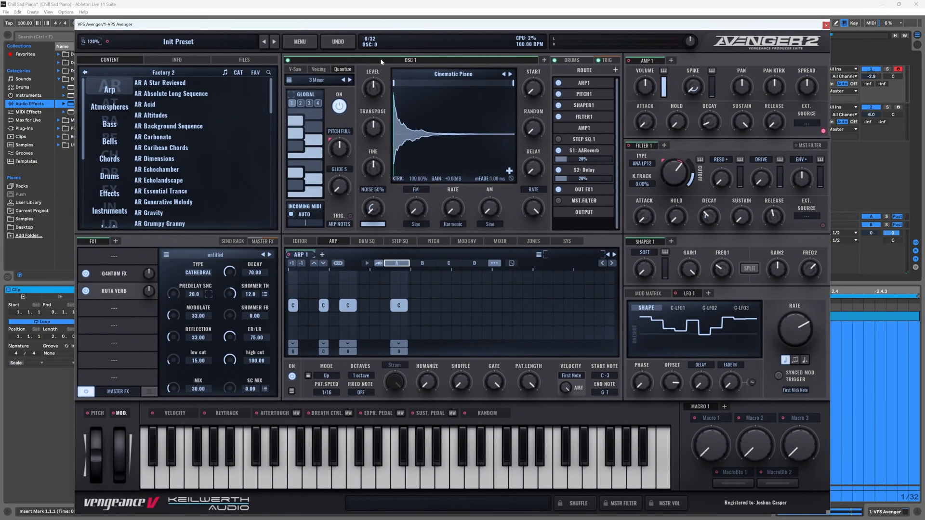
drag(403, 27, 405, 33)
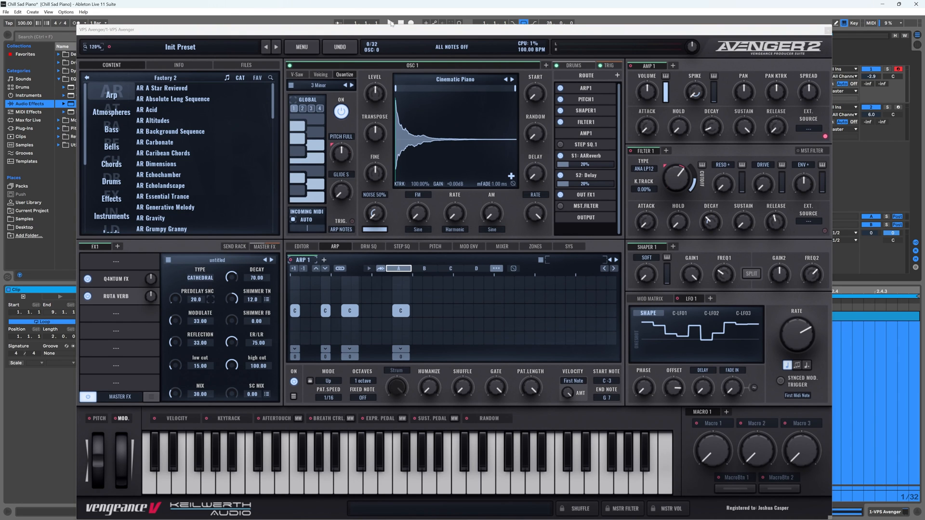
click(391, 23)
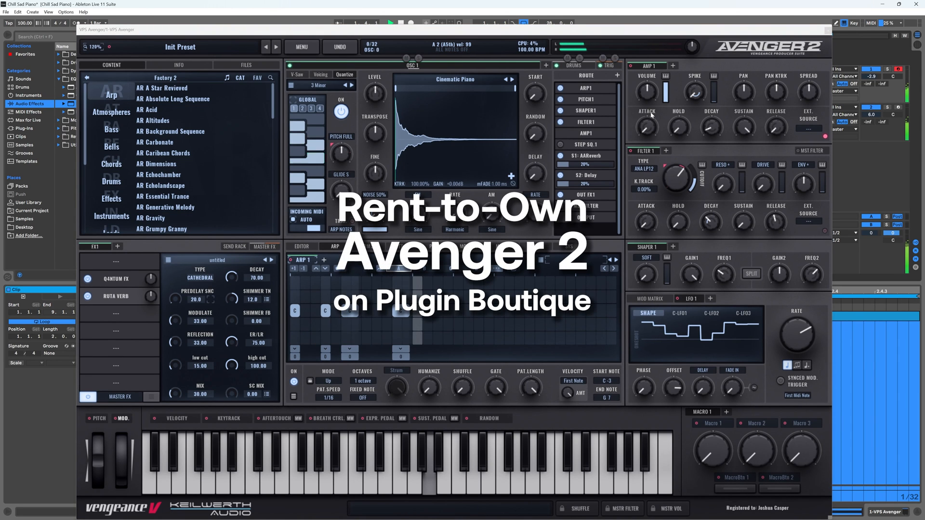
drag(672, 176, 667, 189)
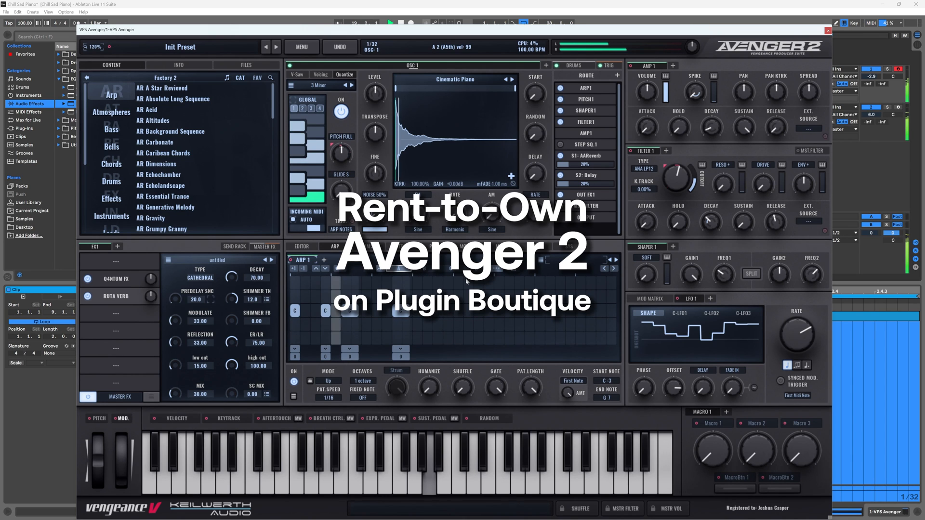
mouse_move(669, 176)
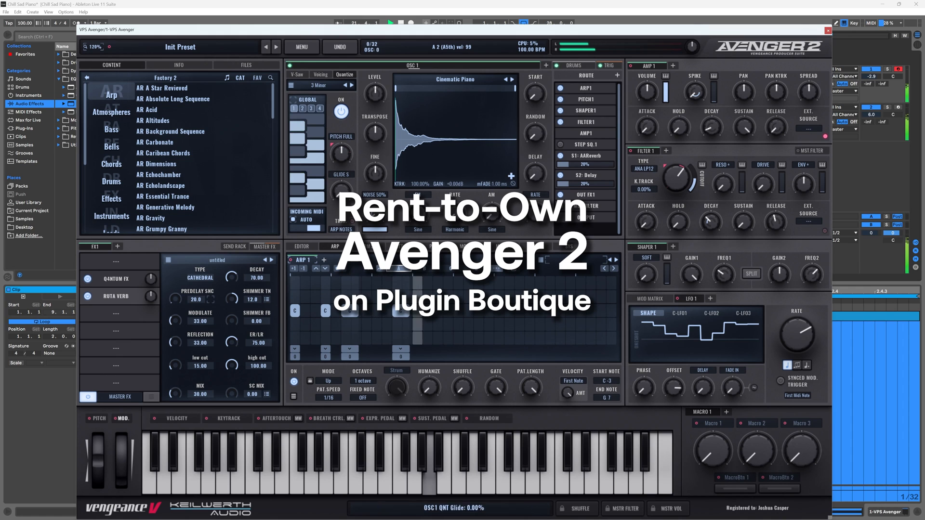
double_click(327, 285)
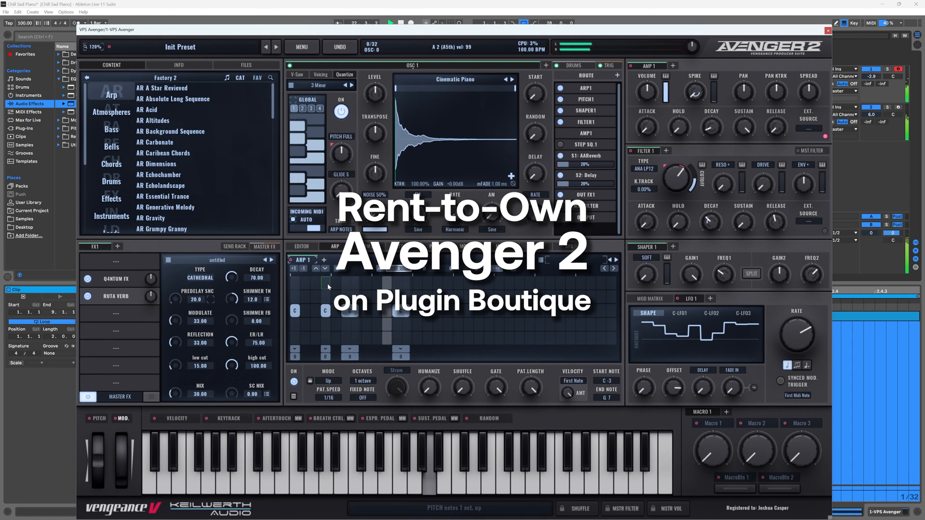
double_click(328, 287)
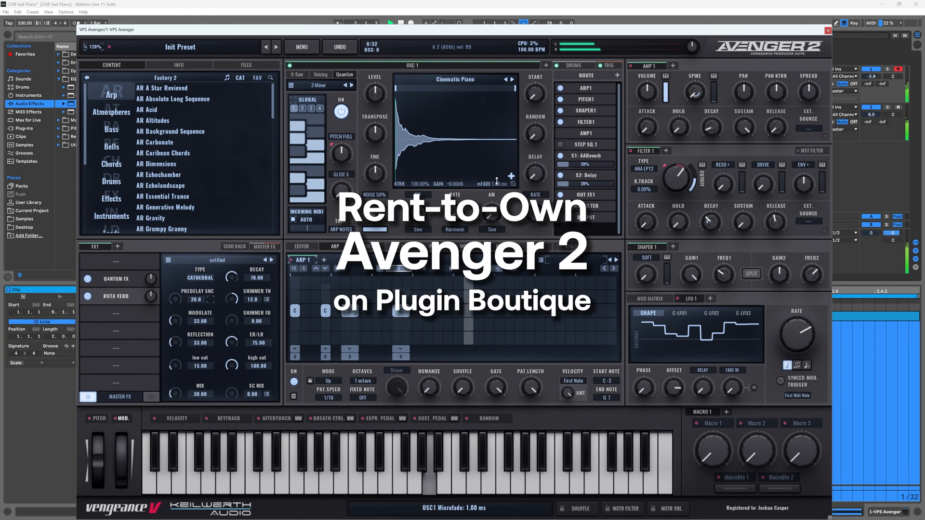
key(space)
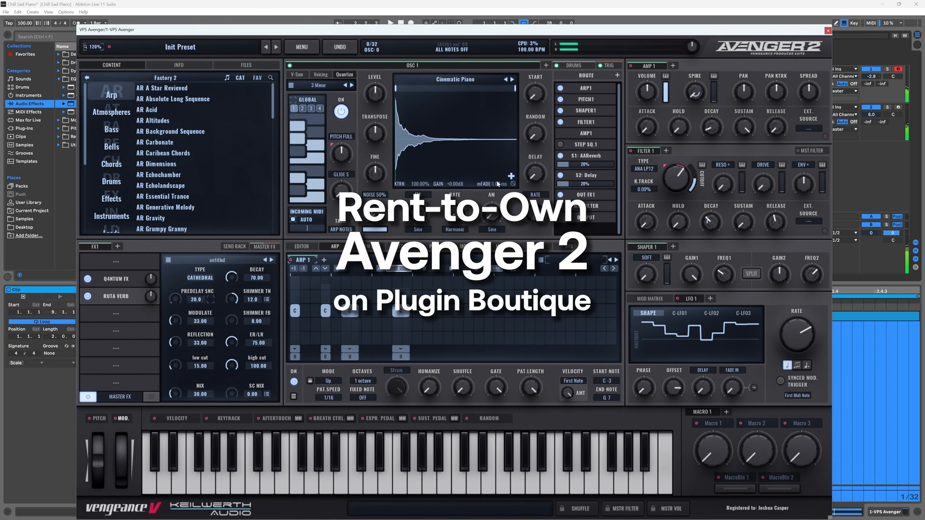